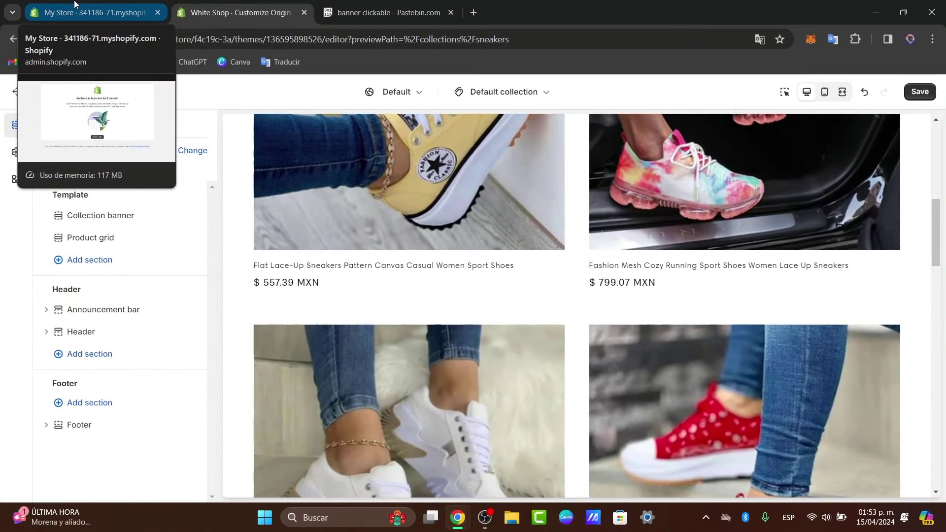
Step: Exit the theme editor, discarding unsaved changes, and return to the Themes page
left_click(210, 93)
left_click(237, 12)
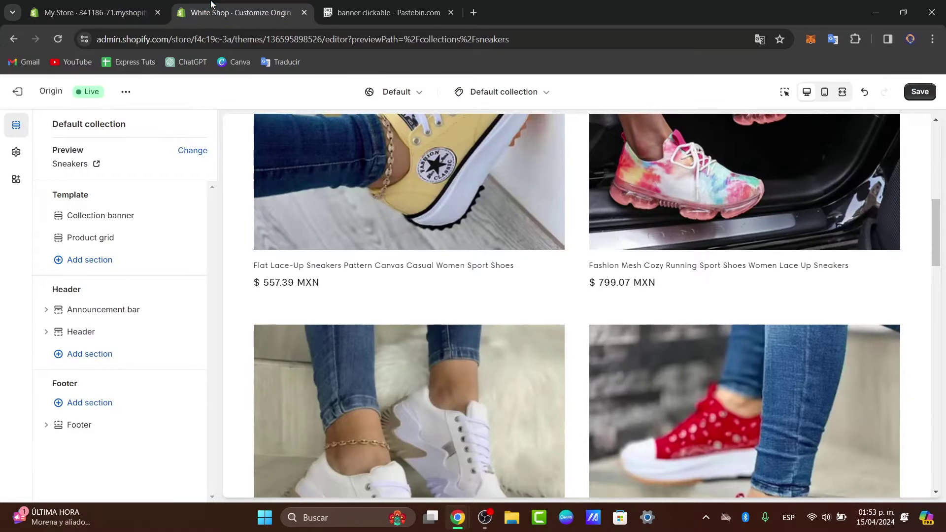
left_click(17, 91)
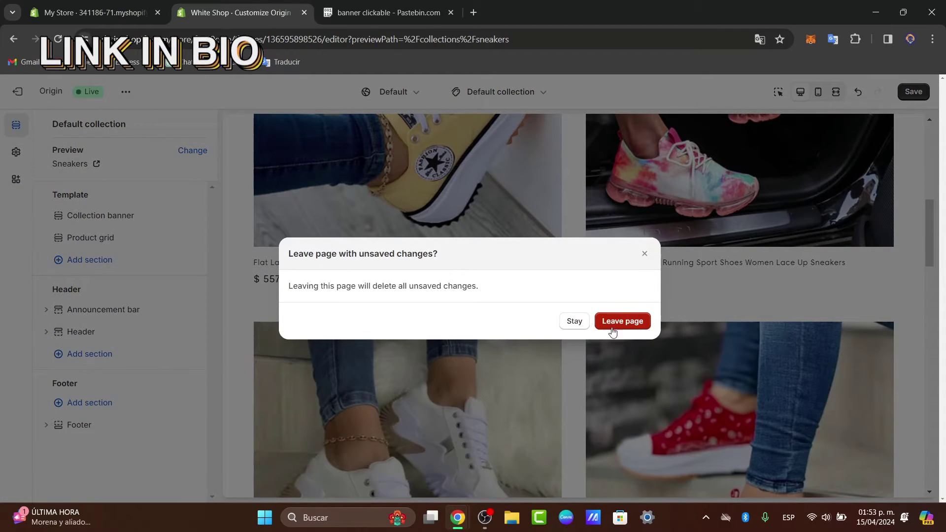
left_click(623, 321)
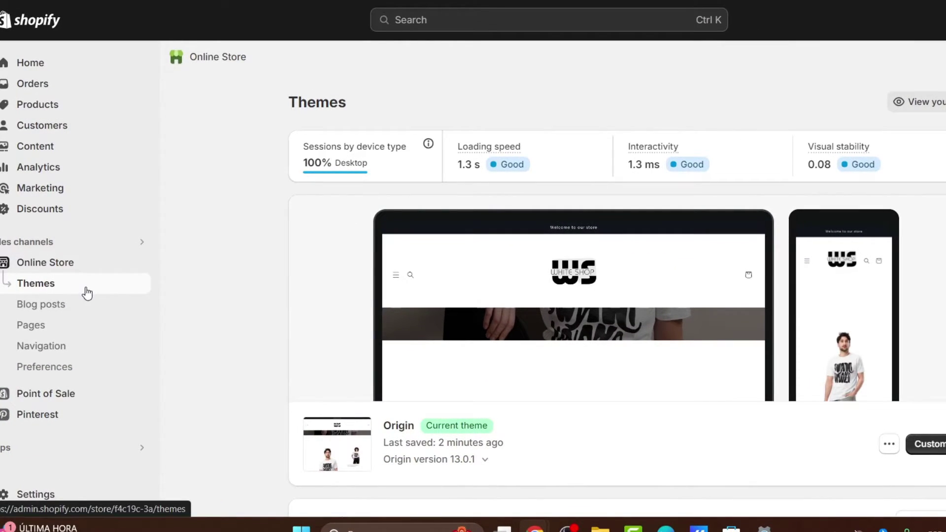
scroll(221, 270, "down", 3)
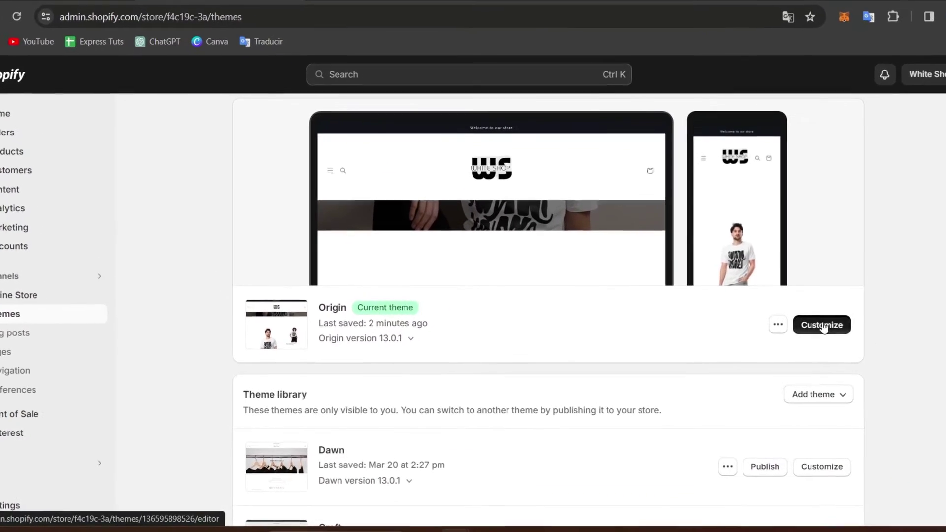
Step: Reopen the Origin theme editor and delete the Sneakers and empty Image banner sections
left_click(798, 319)
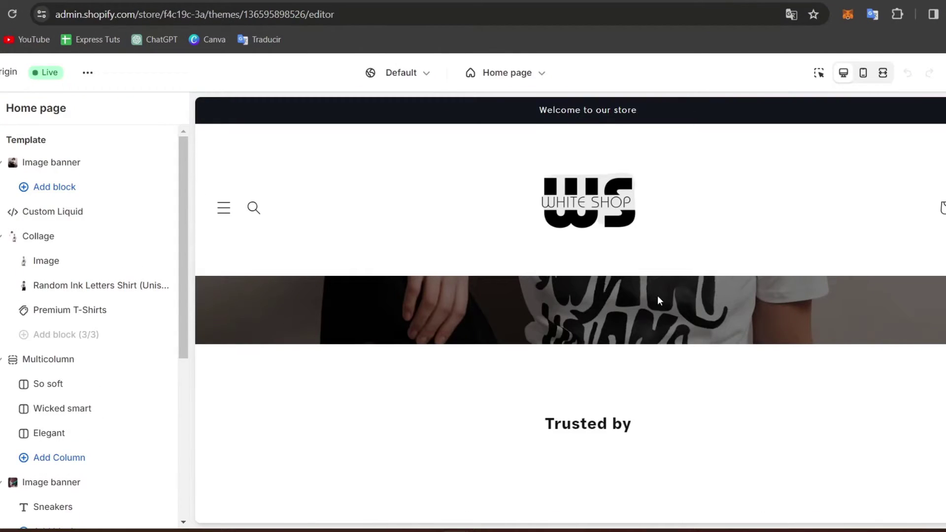
scroll(657, 296, "down", 10)
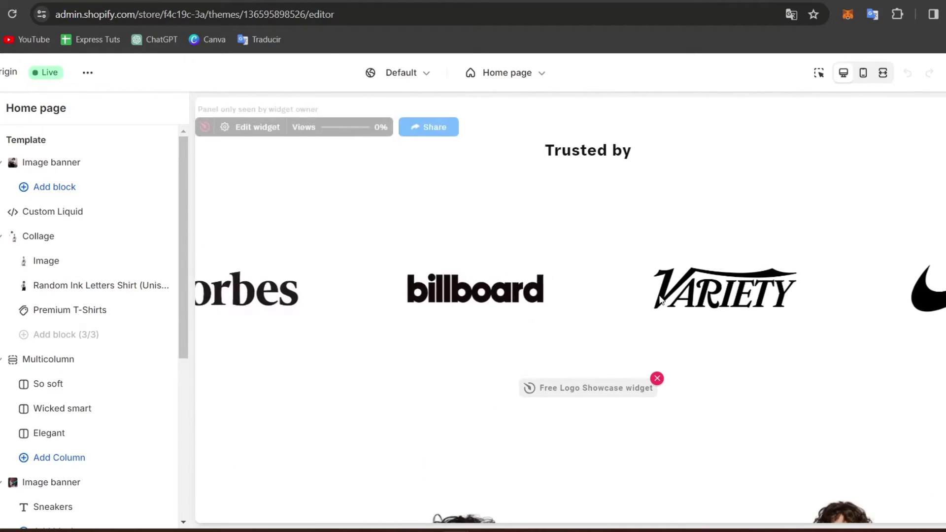
scroll(662, 300, "down", 15)
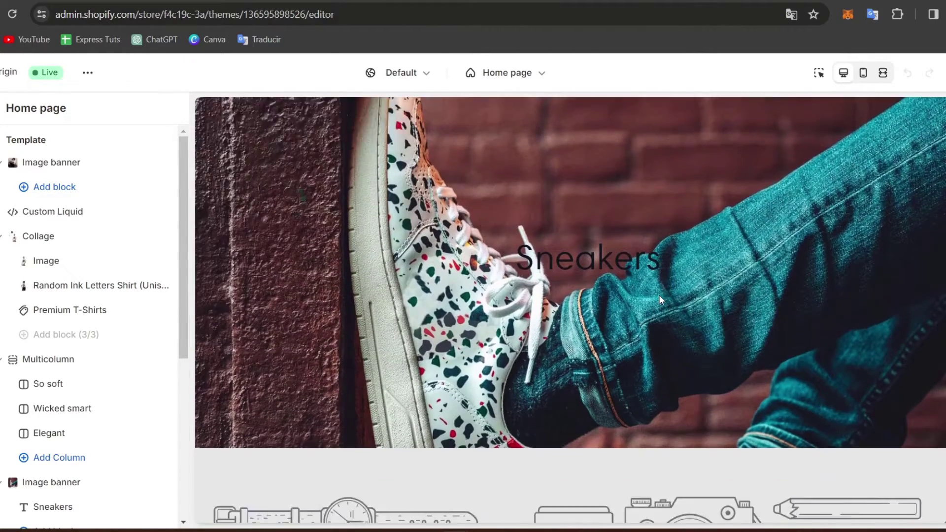
scroll(91, 408, "down", 6)
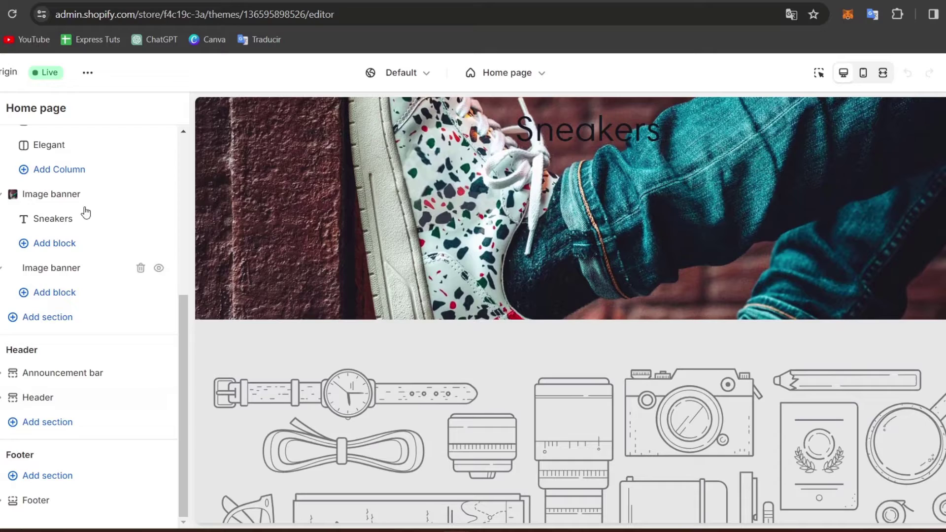
left_click(141, 195)
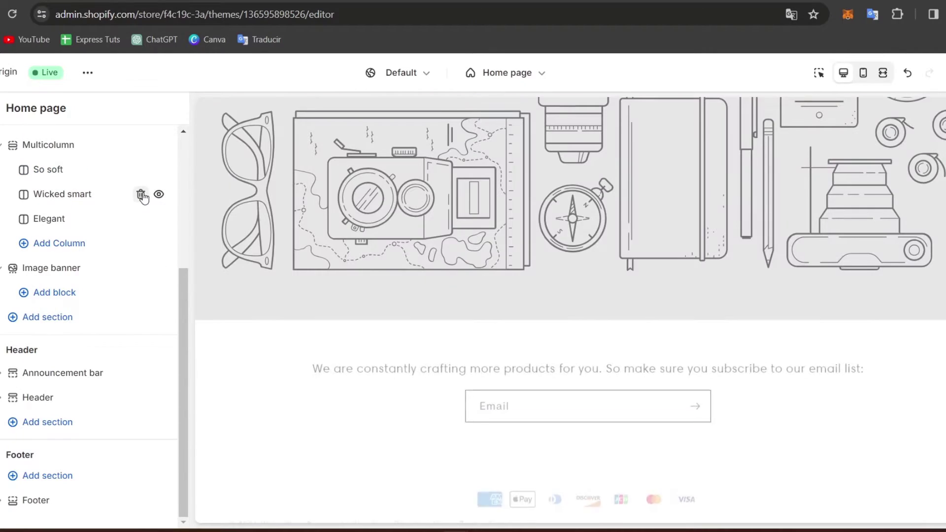
left_click(140, 269)
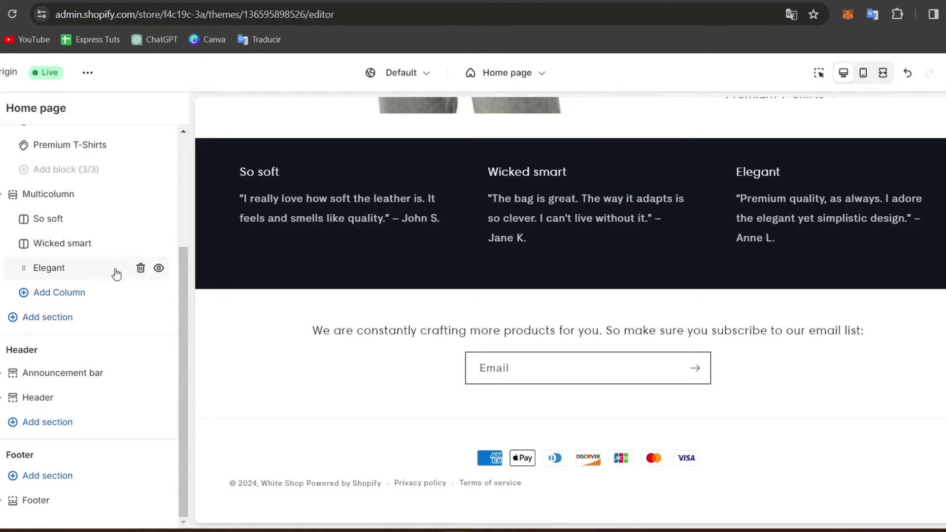
Step: Add a Slideshow section to the home page, dismissing the error message
left_click(54, 318)
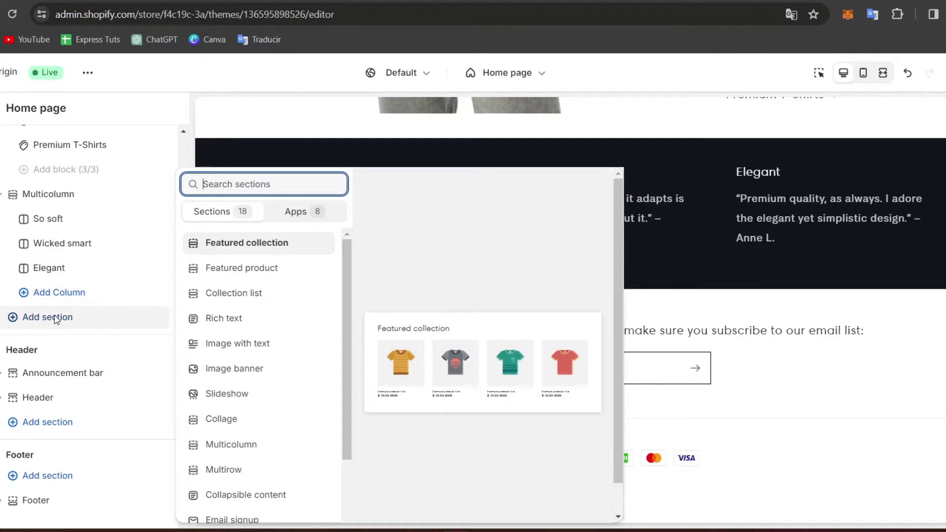
left_click(259, 394)
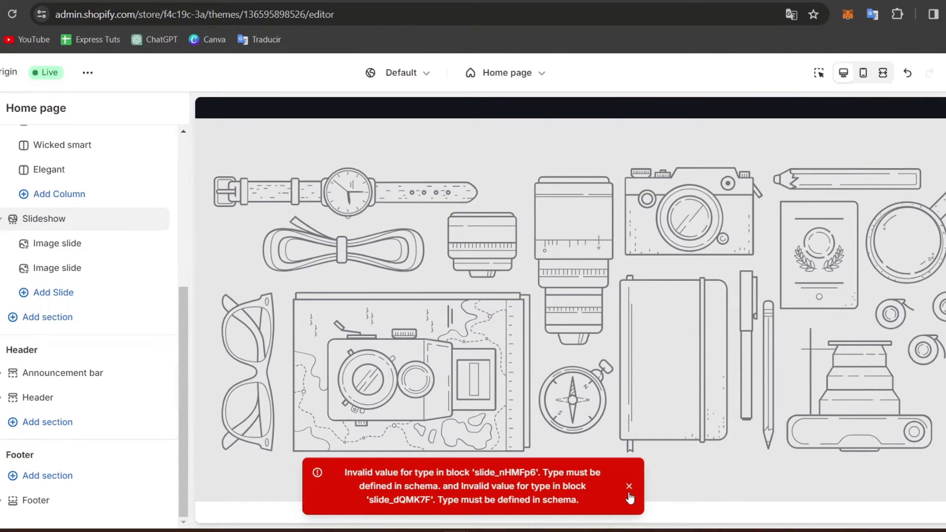
left_click(629, 486)
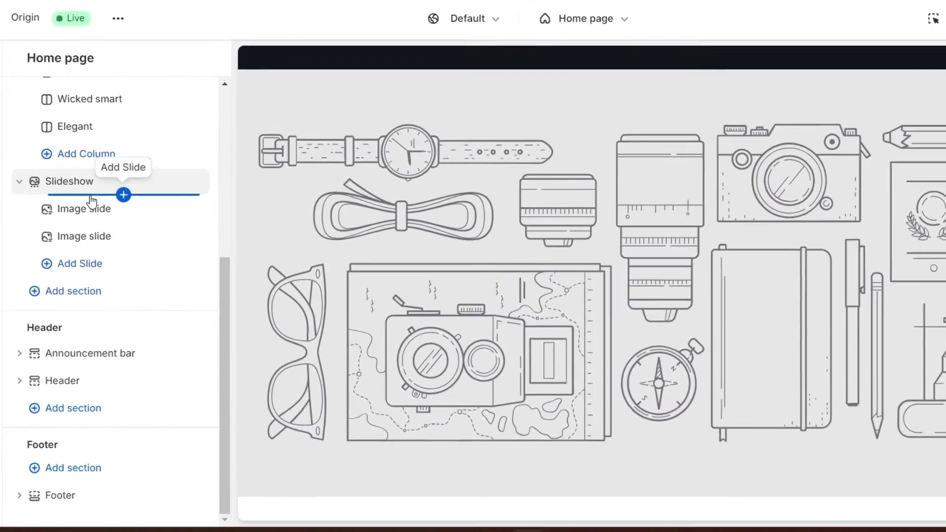
Step: Add two more image slides to the slideshow and open the new slide's settings
left_click(123, 194)
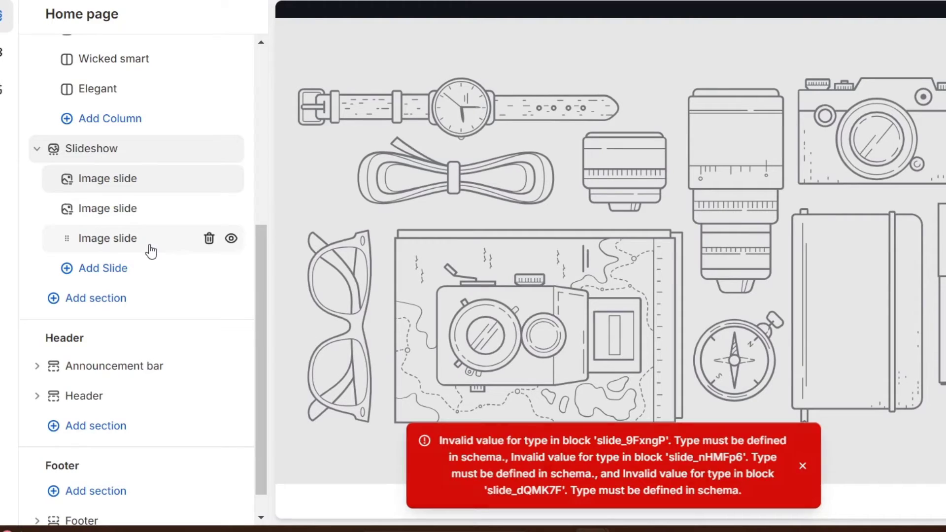
left_click(131, 191)
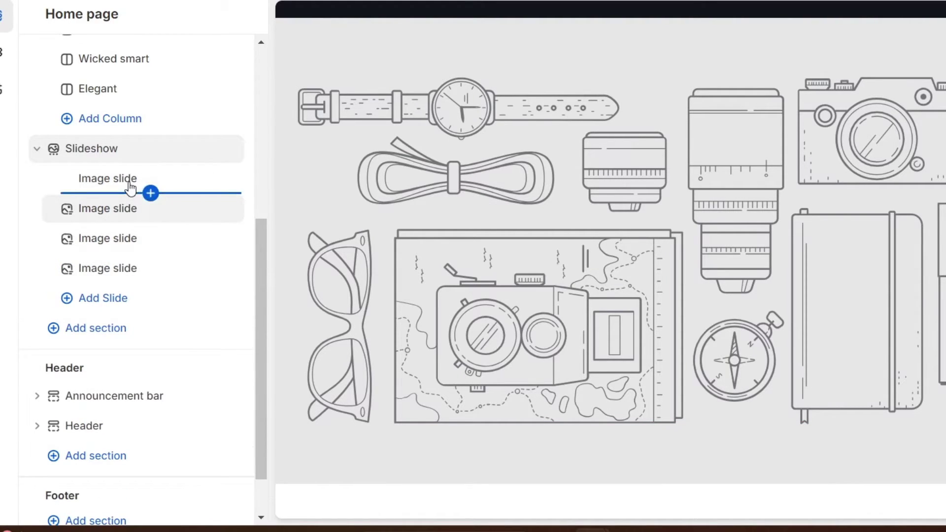
left_click(126, 179)
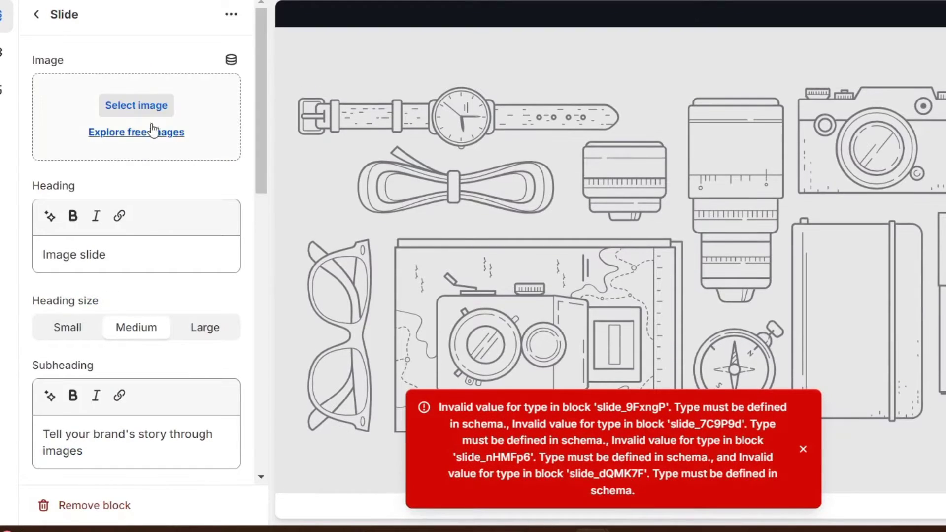
Step: Set the slide image to the red high-top sneakers from the free stock images
left_click(131, 108)
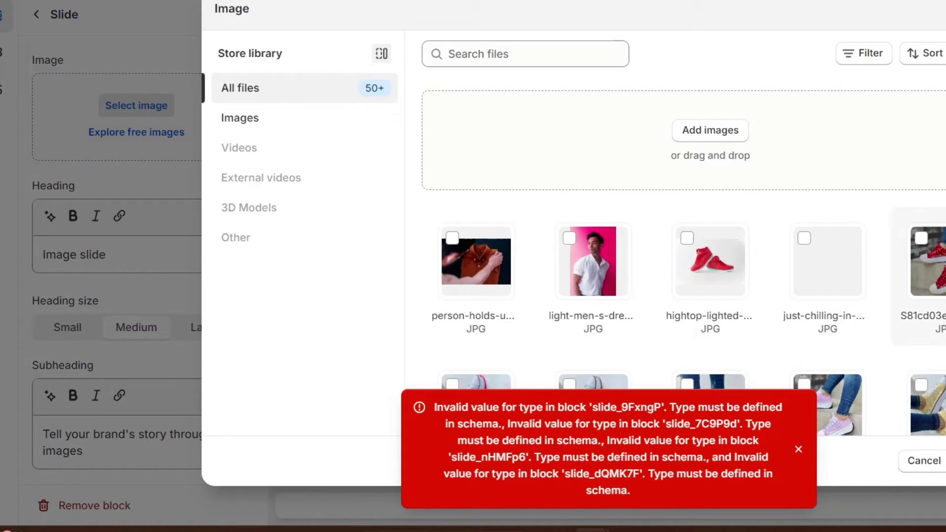
left_click(923, 460)
left_click(149, 142)
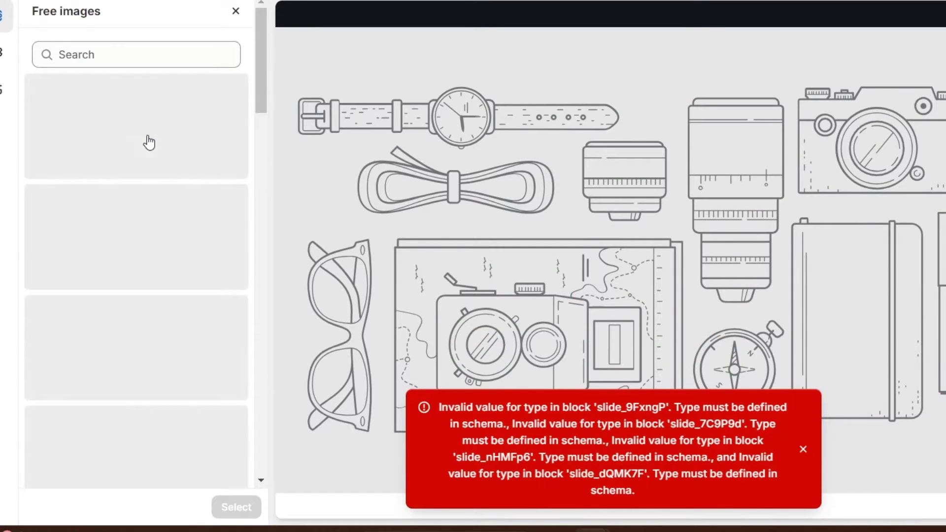
type("sneakers")
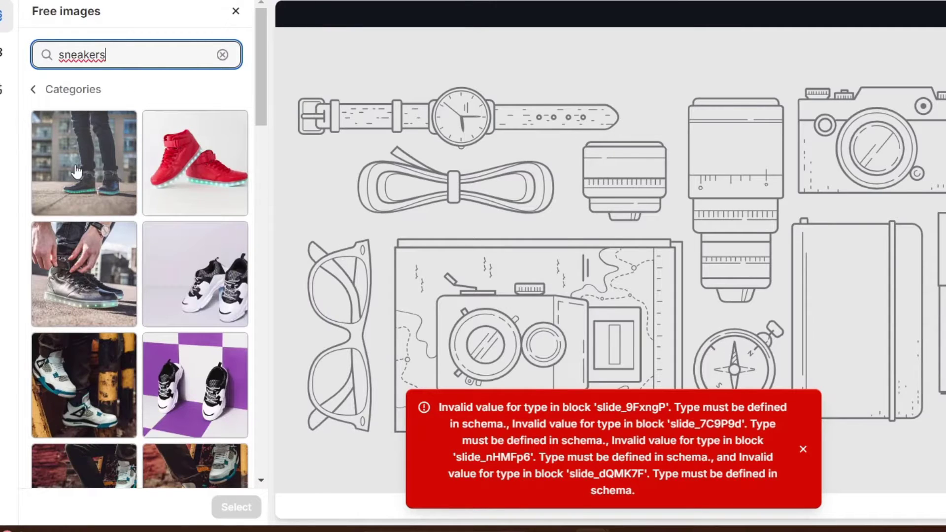
left_click(195, 162)
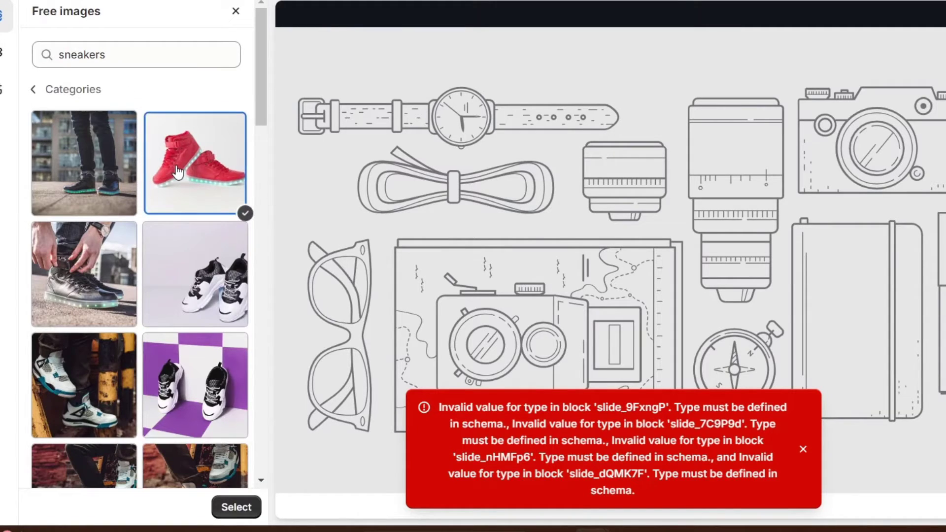
left_click(238, 507)
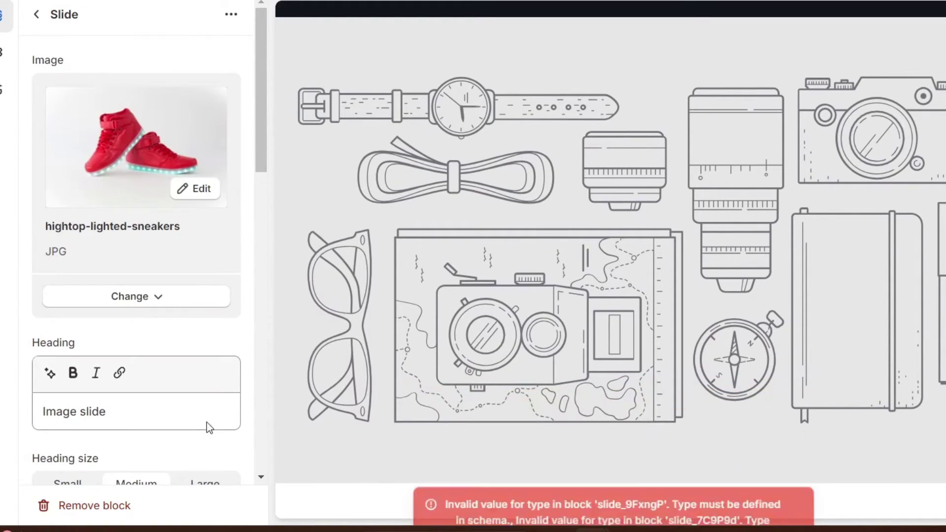
Step: Choose the white shirts-on-a-rack image for the other slide
left_click(804, 453)
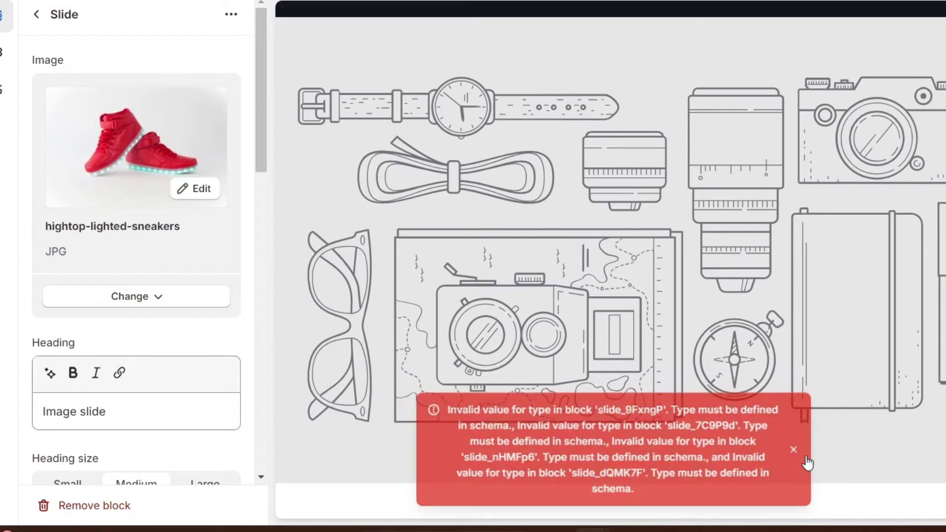
scroll(161, 352, "down", 10)
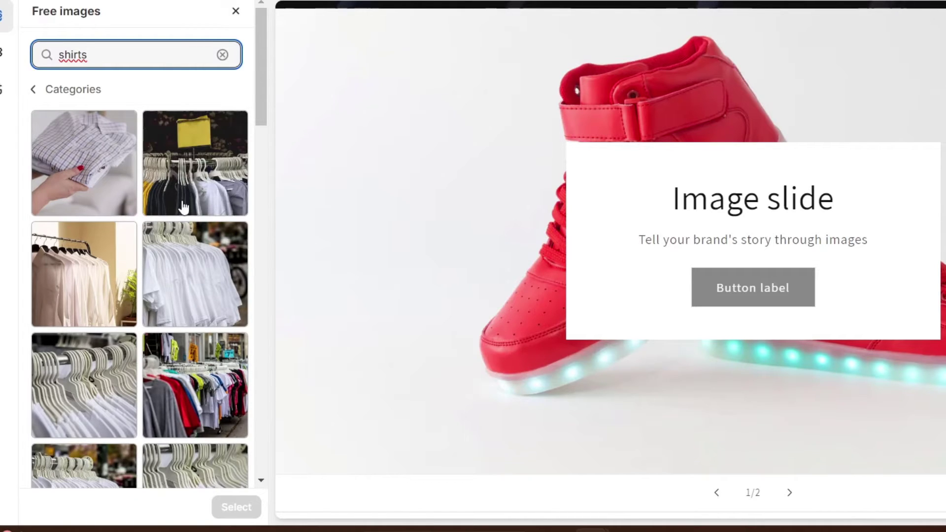
left_click(89, 276)
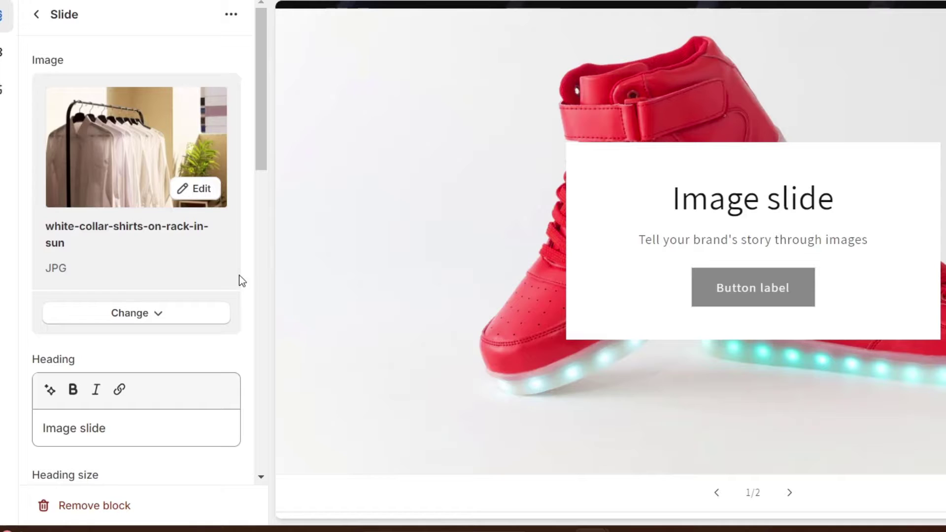
Step: In Slideshow settings, keep the Full width layout and make the slides Large height
left_click(37, 15)
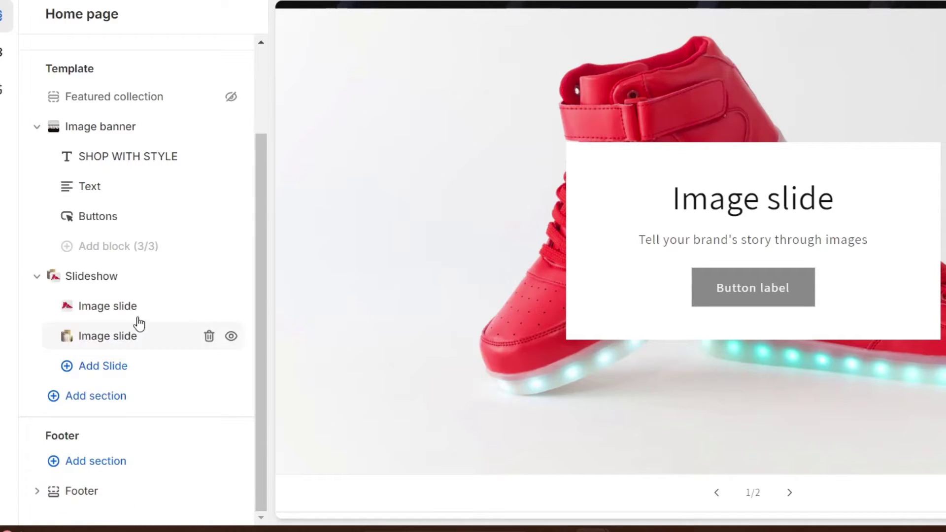
left_click(122, 283)
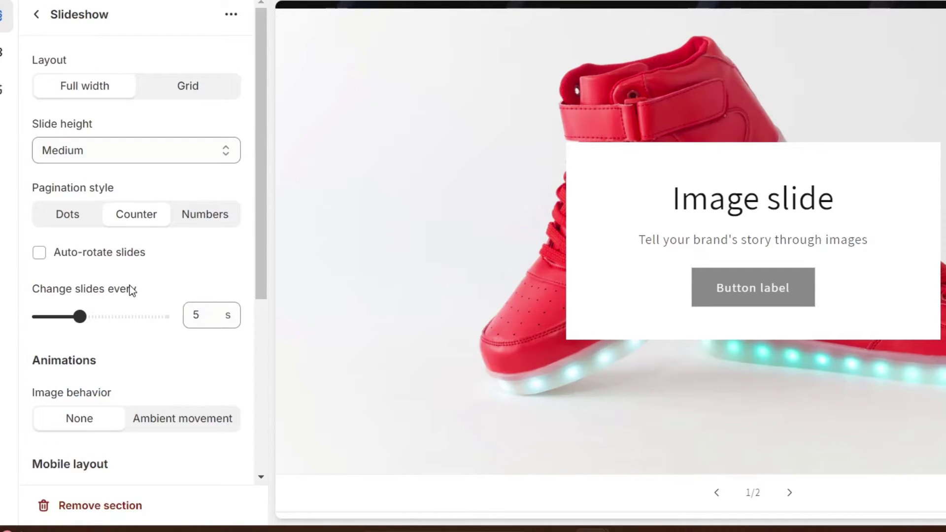
left_click(171, 97)
left_click(114, 90)
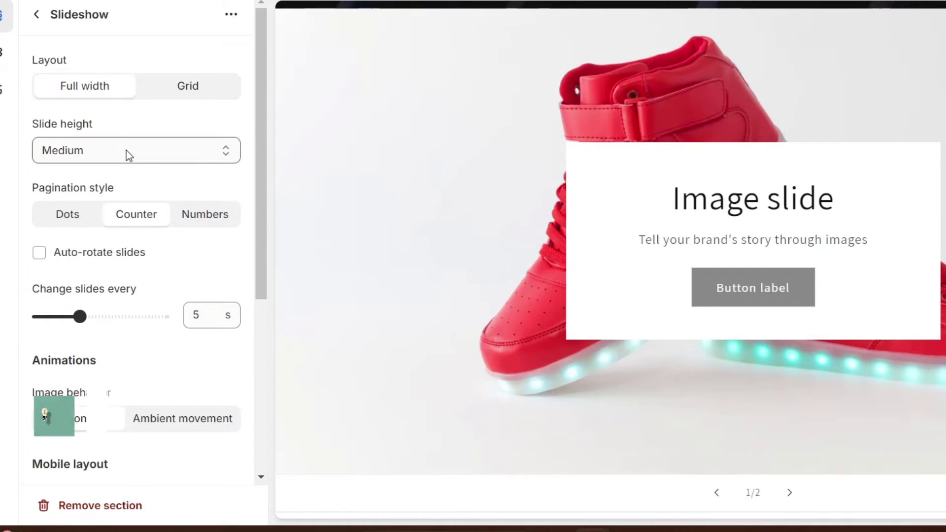
left_click(126, 150)
left_click(126, 216)
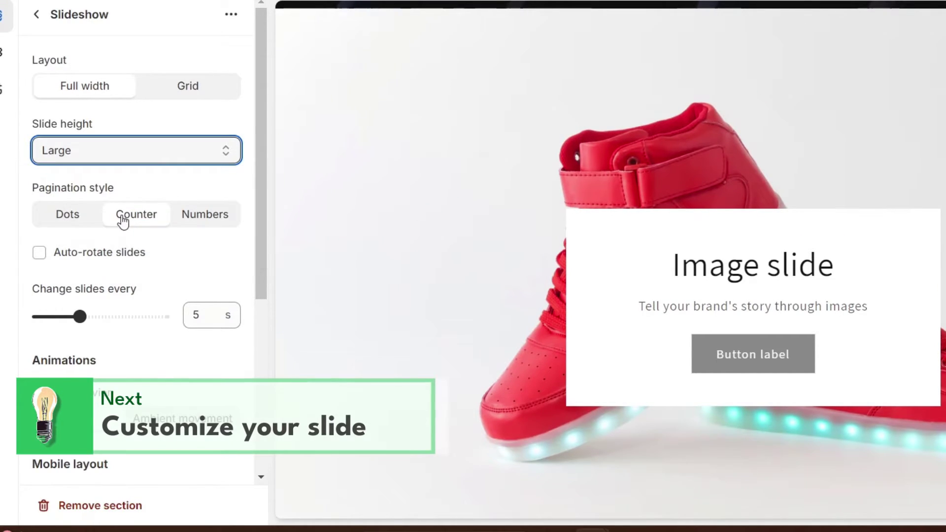
Step: Set slide pagination to Counter and image behavior to Ambient movement
left_click(95, 226)
scroll(556, 308, "down", 5)
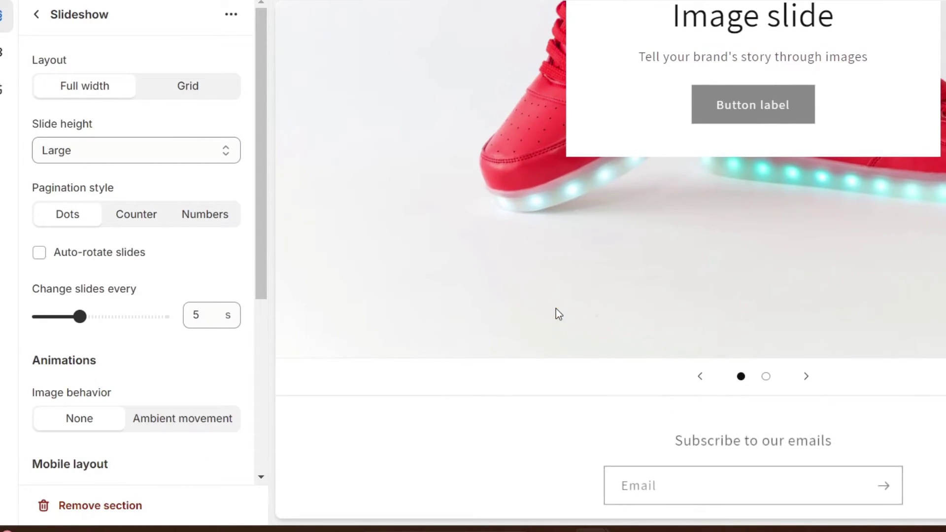
left_click(186, 221)
scroll(605, 290, "down", 5)
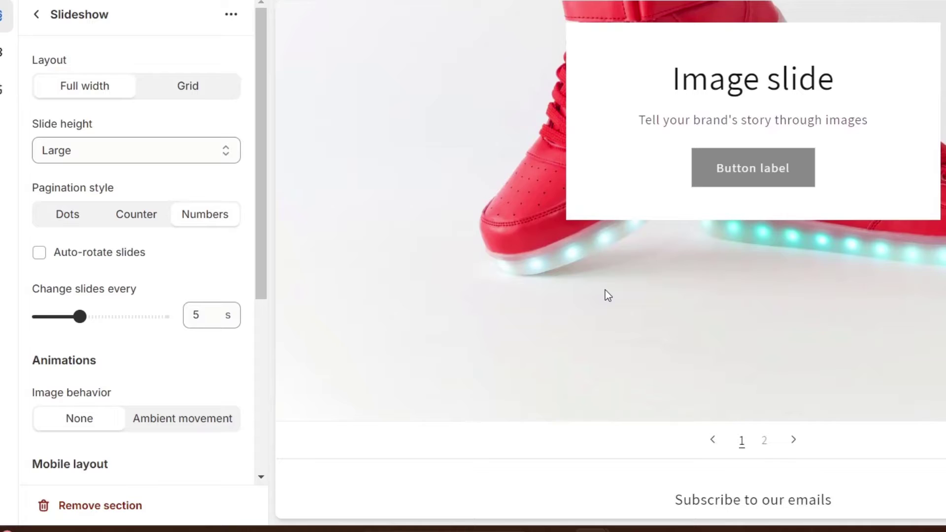
left_click(136, 213)
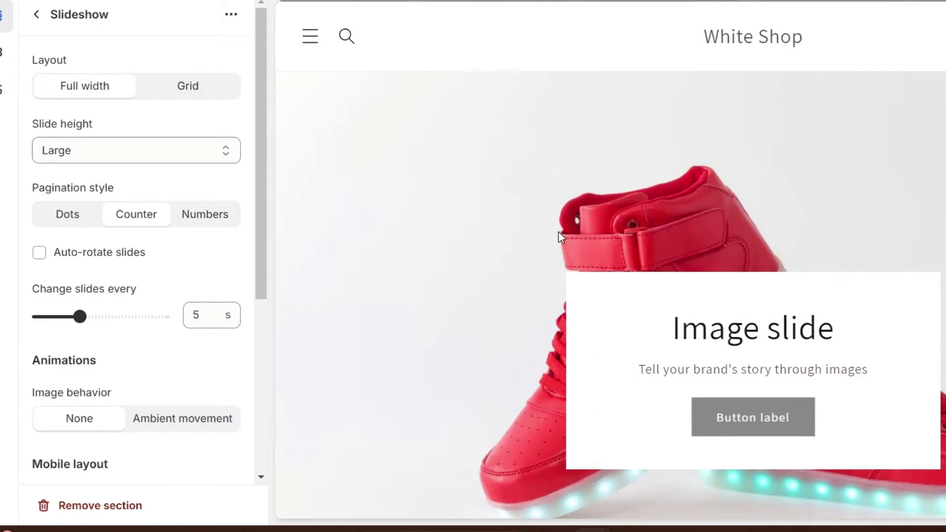
scroll(667, 289, "down", 5)
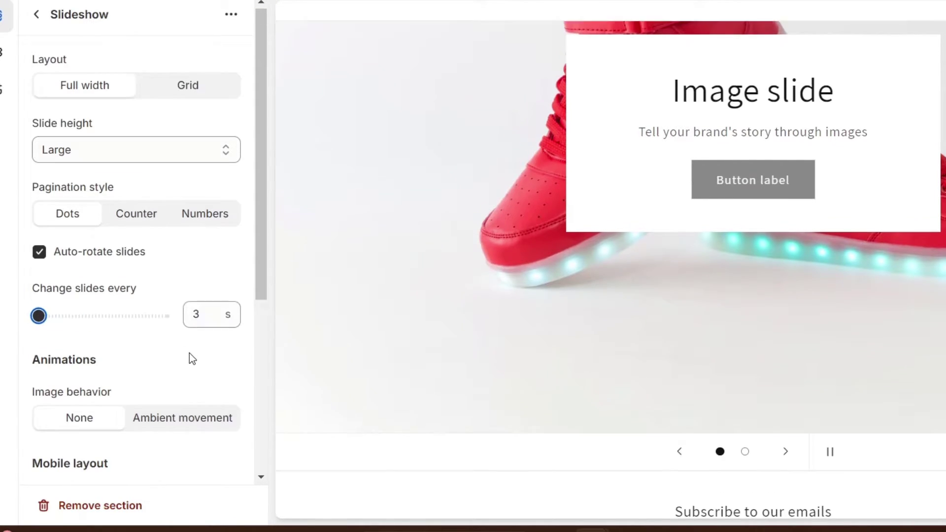
scroll(189, 352, "down", 5)
left_click(177, 168)
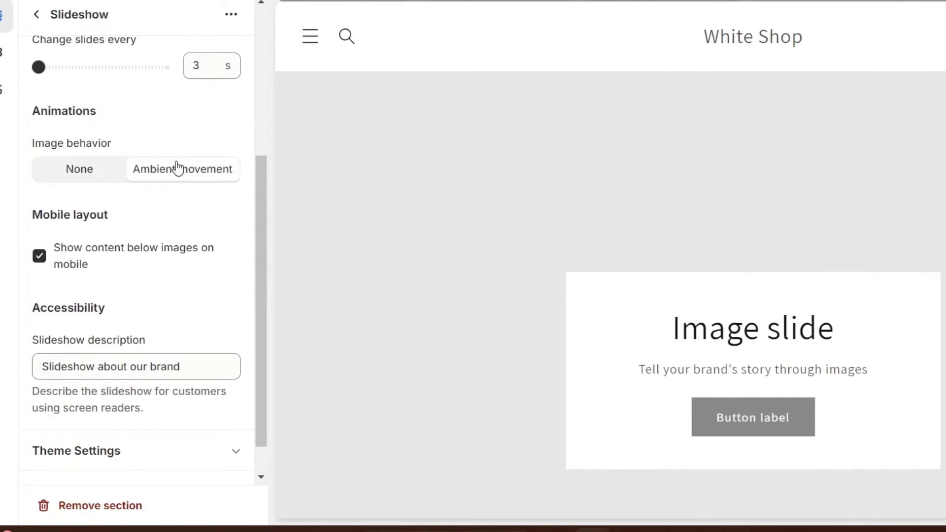
Step: Delete all the text in the Slideshow description field
scroll(528, 324, "down", 2)
scroll(193, 321, "down", 1)
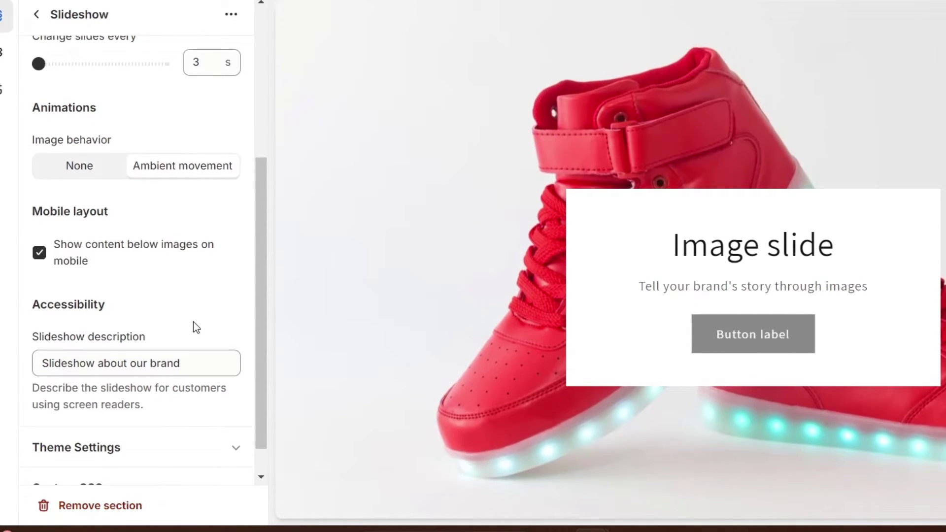
left_click(179, 327)
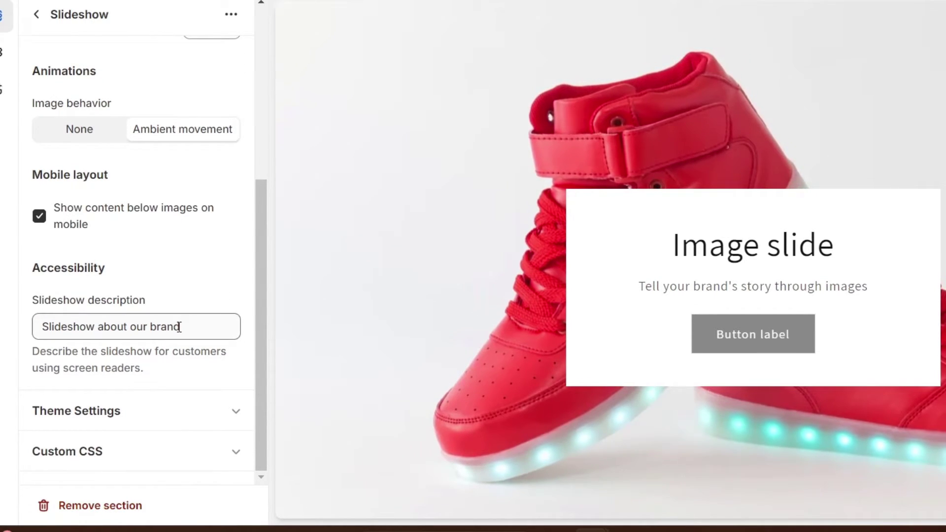
triple_click(179, 327)
key("BackSpace")
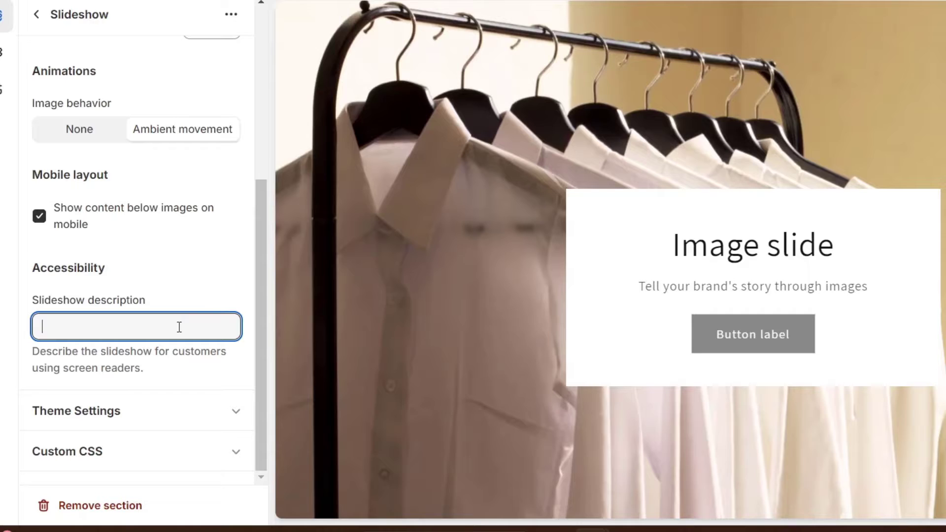
left_click(183, 267)
scroll(520, 323, "down", 5)
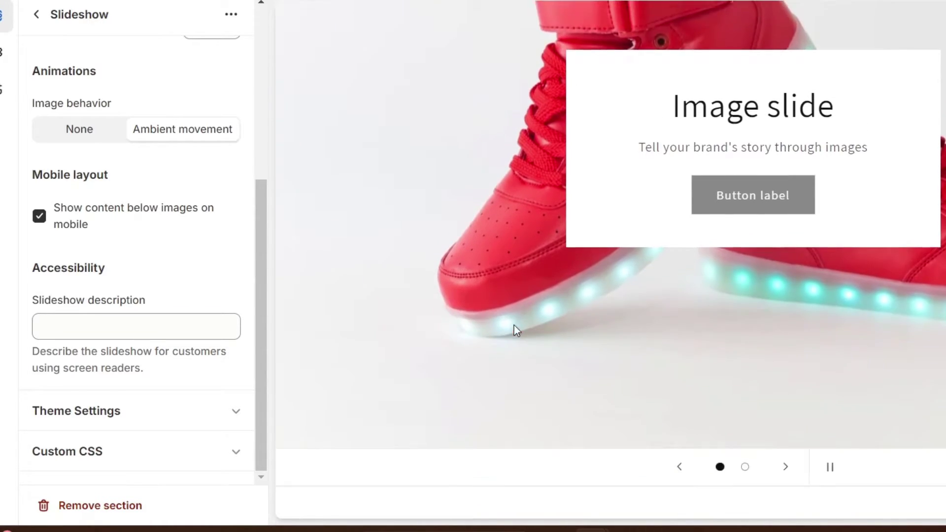
scroll(514, 325, "down", 2)
scroll(513, 325, "up", 8)
Step: On the sneaker slide, turn off the white content container on desktop
left_click(36, 14)
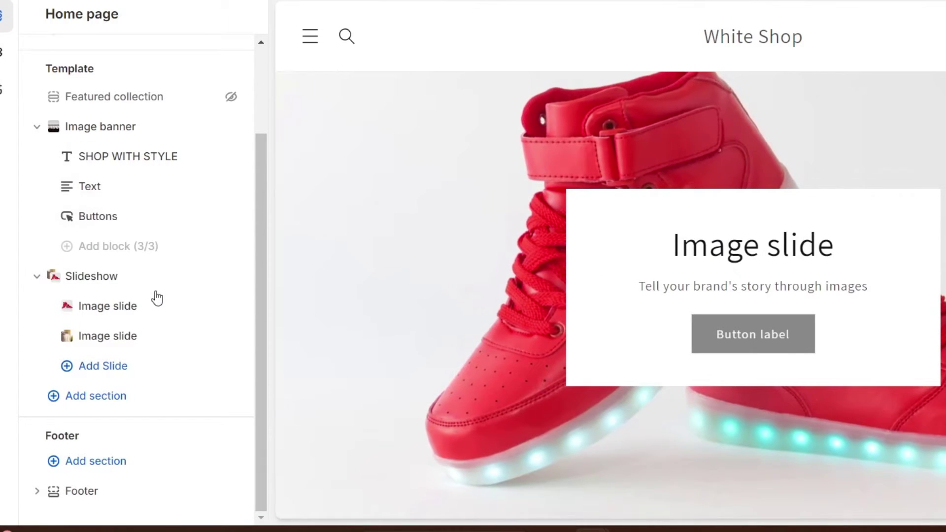
left_click(117, 320)
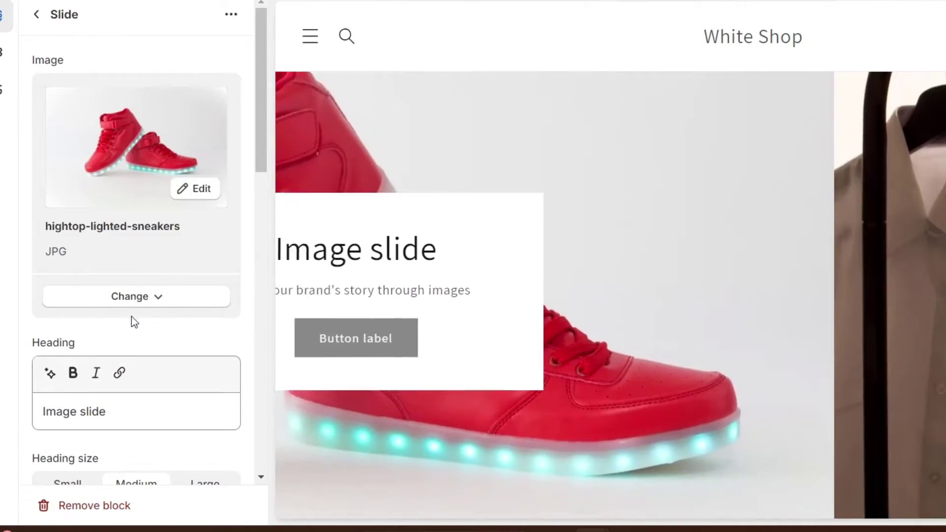
scroll(153, 323, "down", 5)
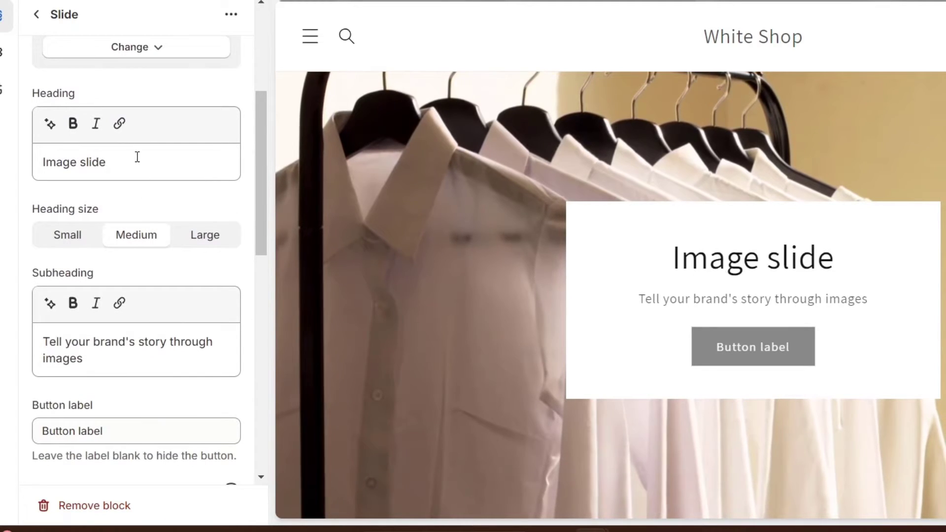
scroll(179, 319, "down", 8)
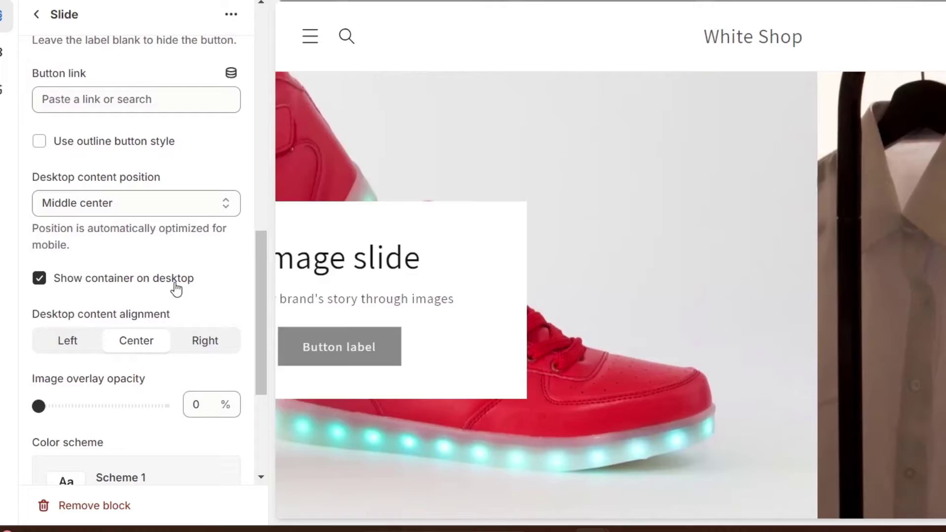
left_click(173, 281)
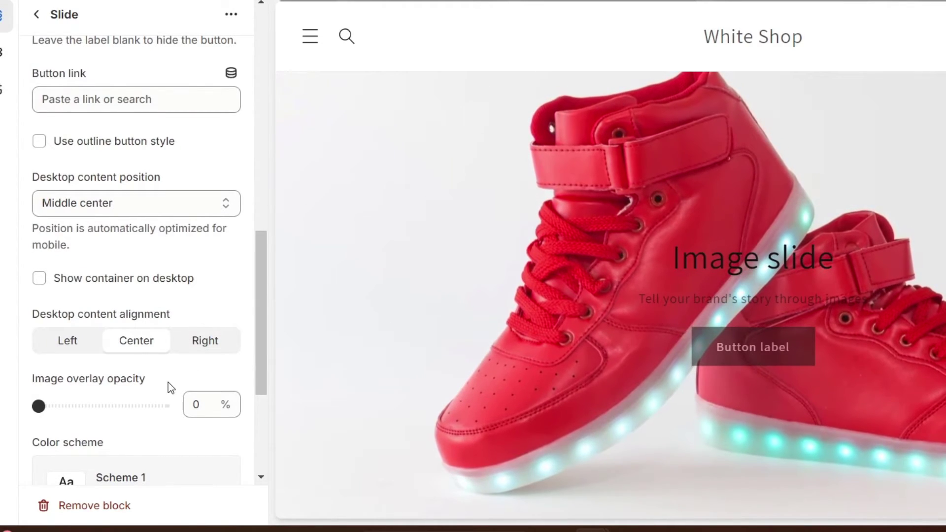
Step: Link the sneaker slide's button to the Sneakers collection
scroll(167, 385, "up", 5)
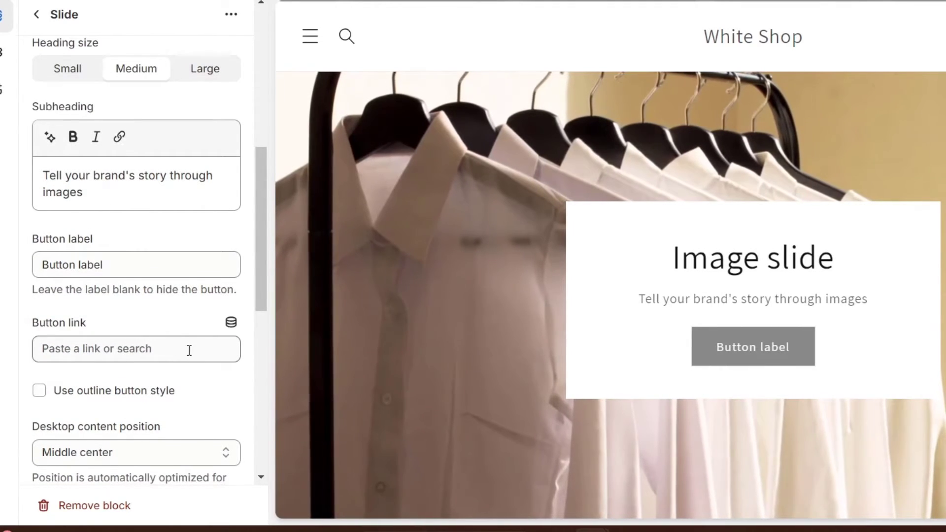
left_click(186, 353)
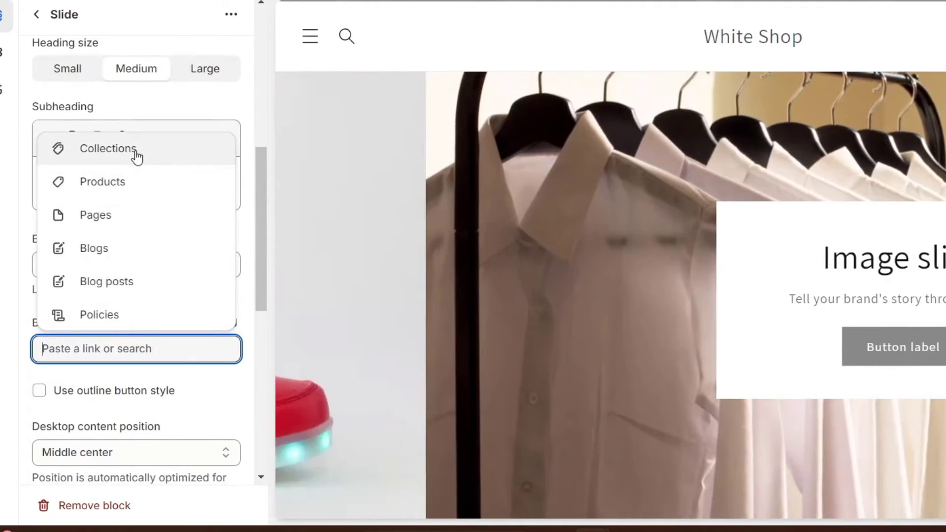
left_click(135, 151)
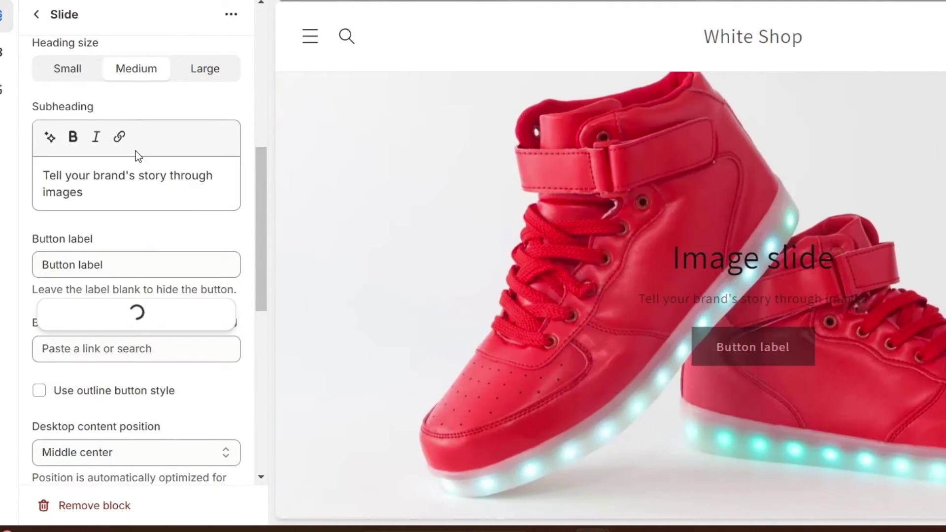
left_click(173, 313)
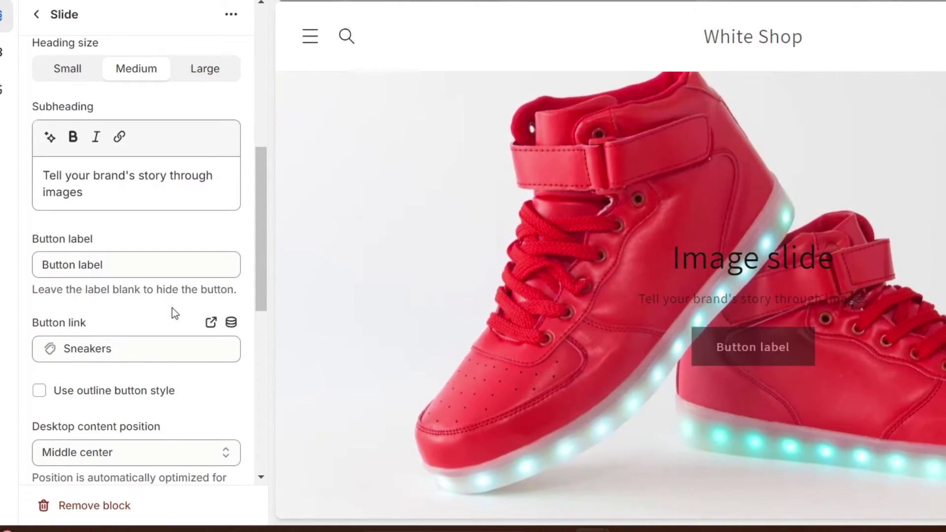
Step: Delete the sneaker slide's subheading and heading text
scroll(148, 310, "up", 2)
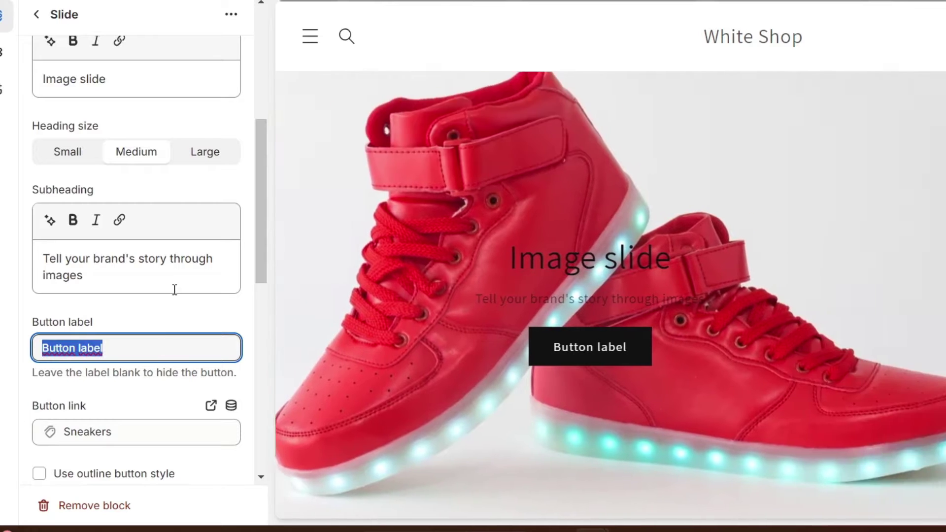
left_click_drag(84, 275, 38, 255)
key("BackSpace")
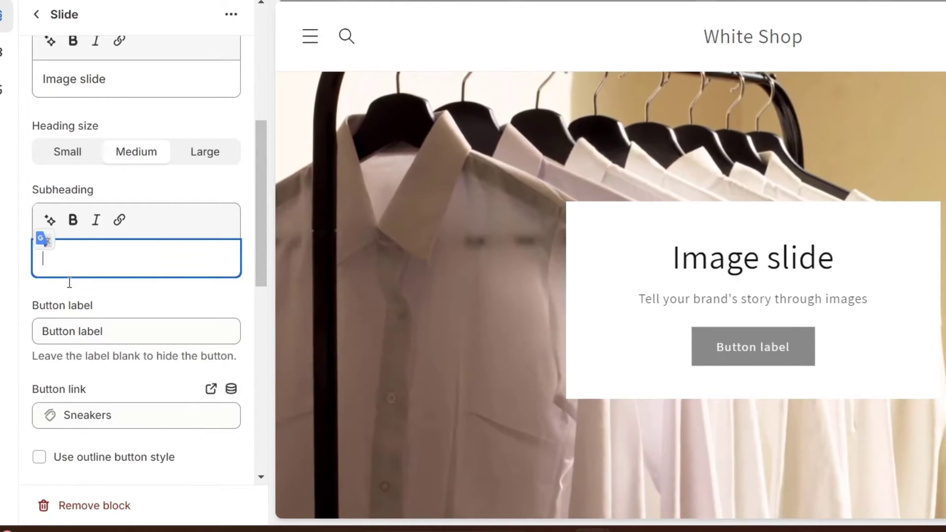
scroll(70, 283, "up", 4)
left_click_drag(104, 243, 39, 244)
key("BackSpace")
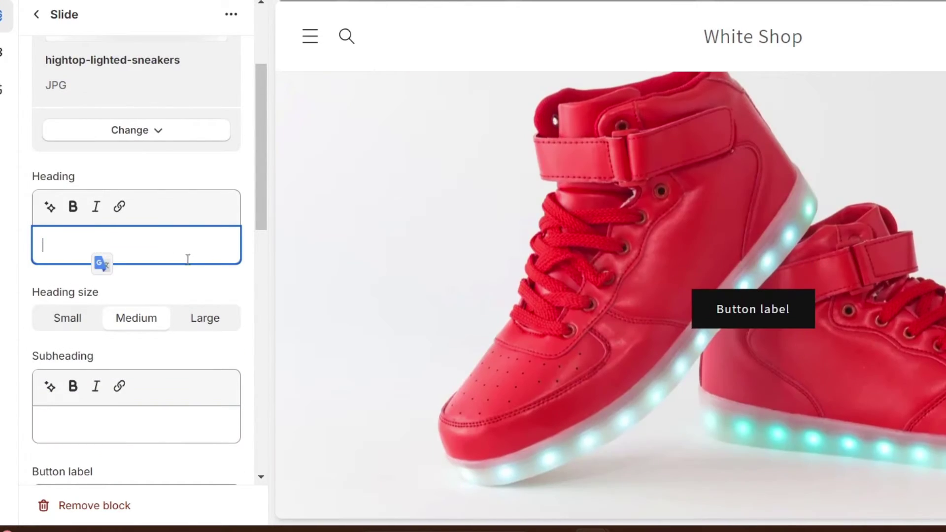
left_click(193, 273)
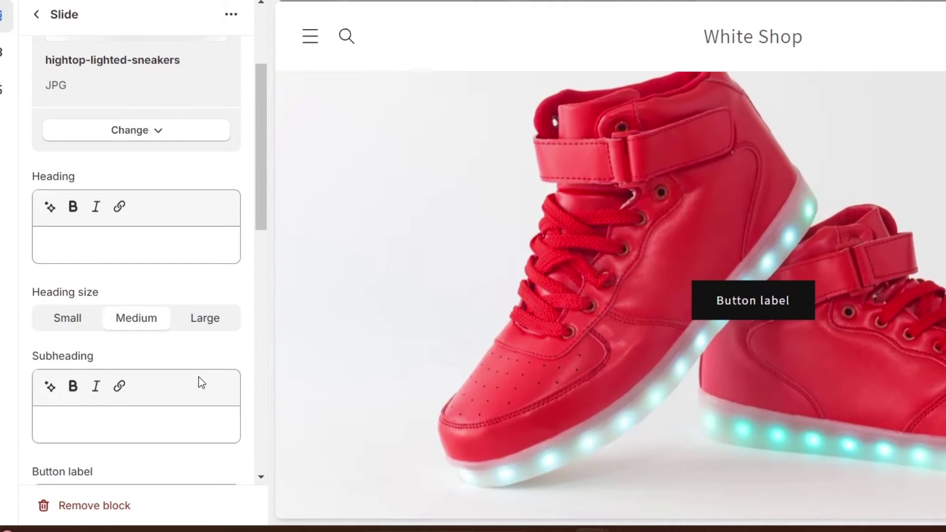
Step: Change the sneaker slide's button label to 'Sneakers'
scroll(199, 377, "down", 5)
triple_click(138, 244)
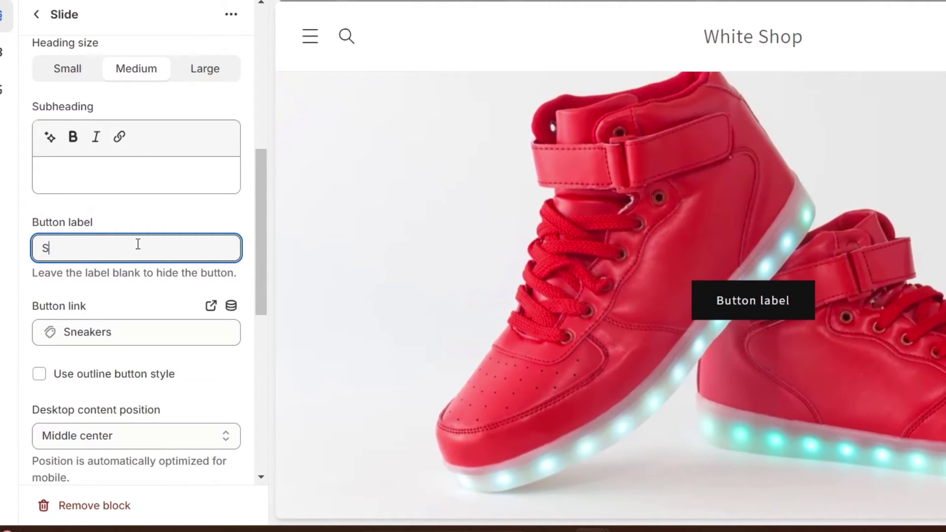
type("Sneakers")
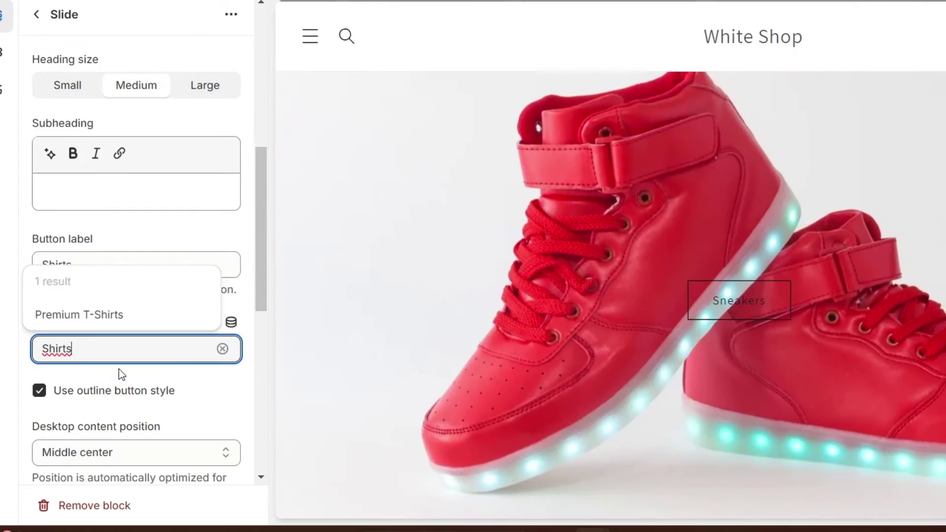
Step: Link the shirts slide's button to the Premium T-Shirts collection
left_click(119, 369)
left_click(125, 347)
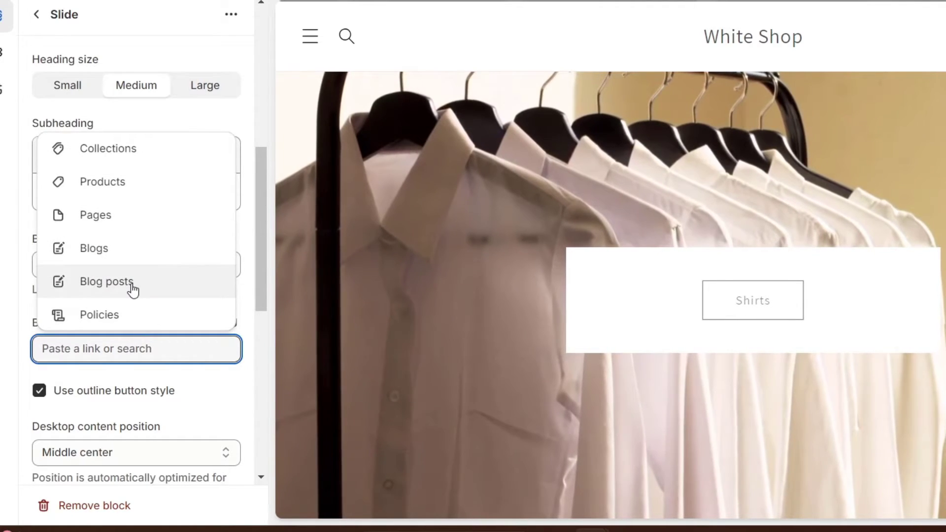
left_click(146, 148)
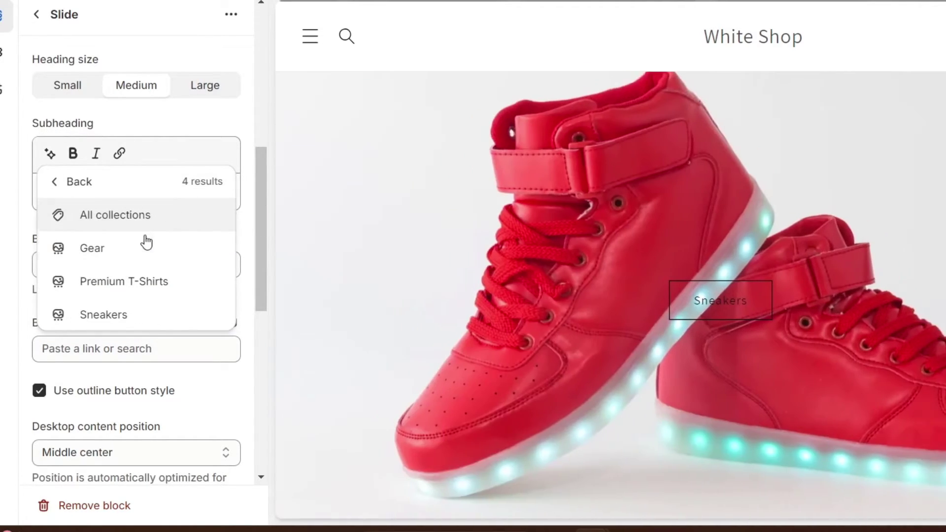
left_click(110, 280)
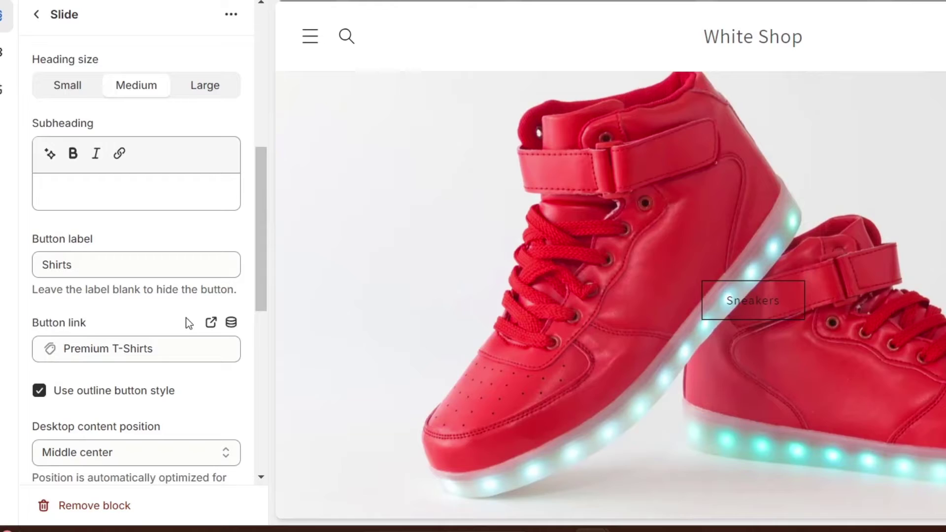
scroll(185, 378, "down", 3)
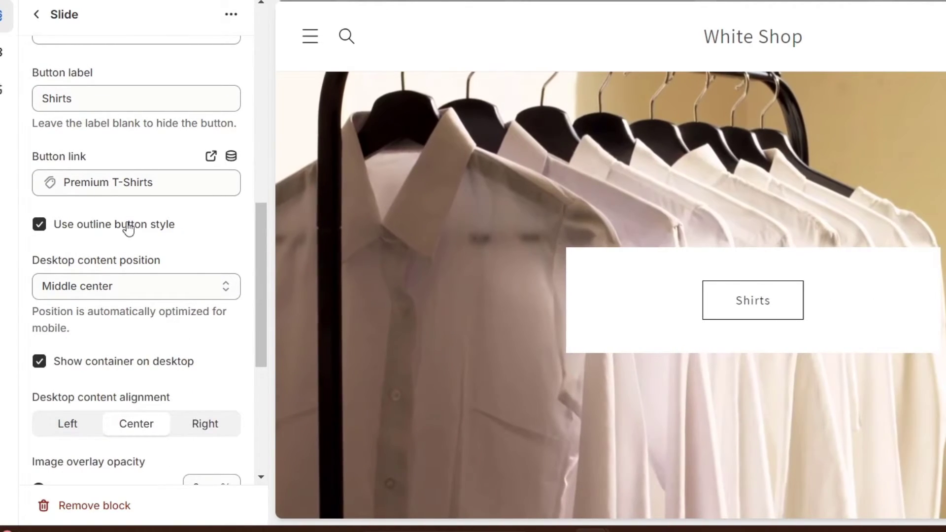
scroll(162, 313, "down", 2)
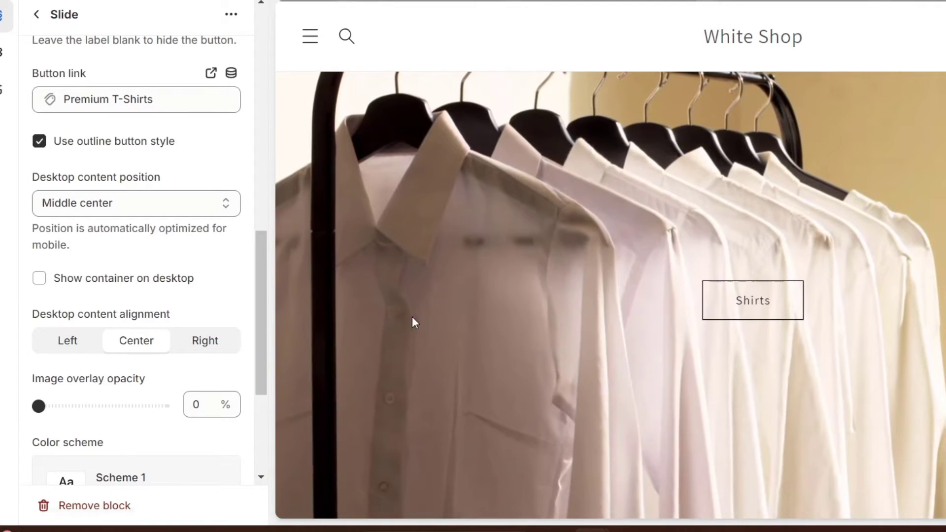
scroll(153, 317, "up", 3)
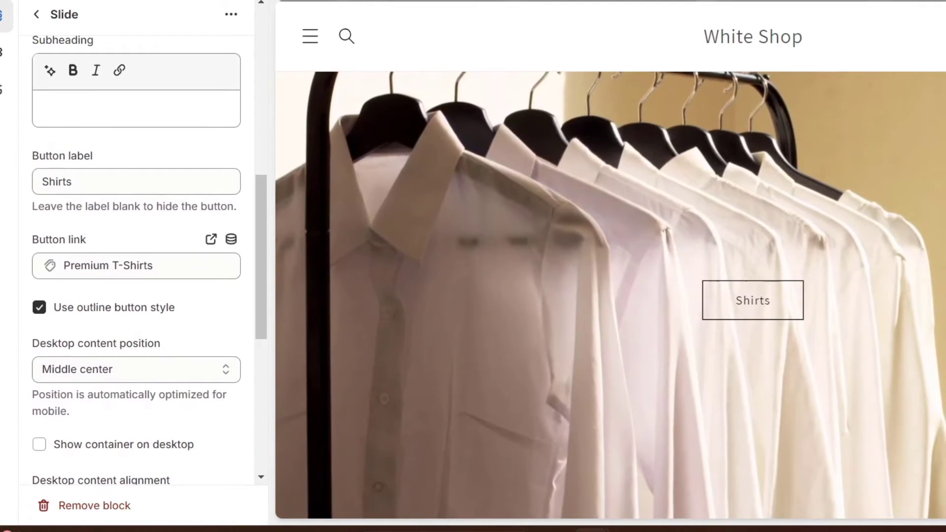
Step: Save the theme and test where the Shirts button leads in the preview
key("ctrl+s")
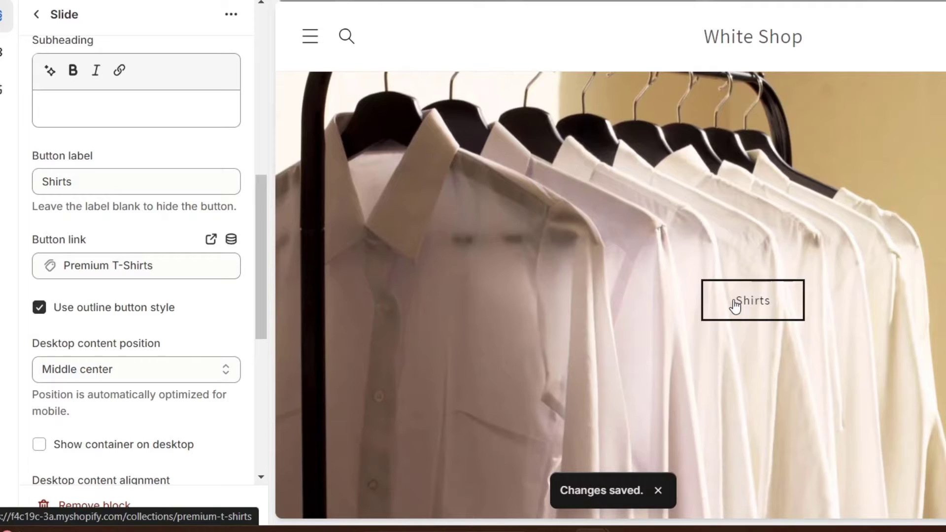
left_click(735, 305)
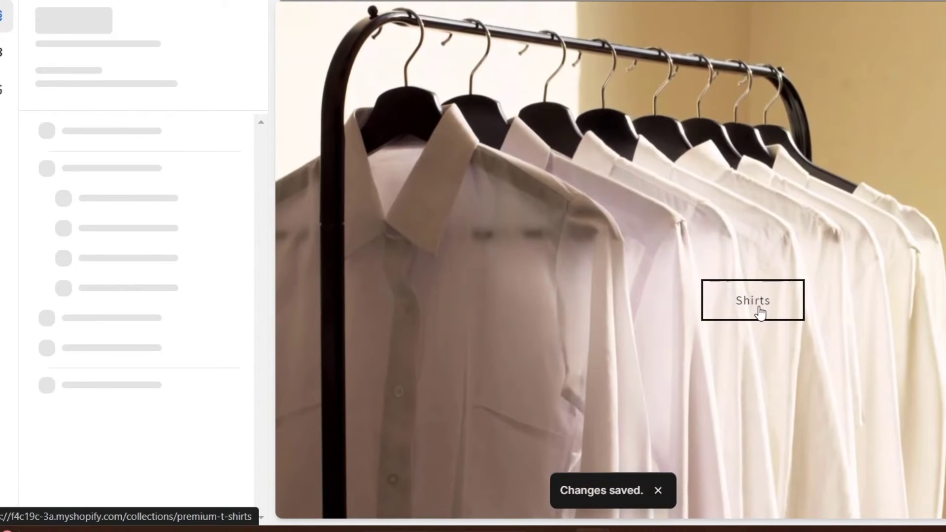
scroll(788, 364, "down", 5)
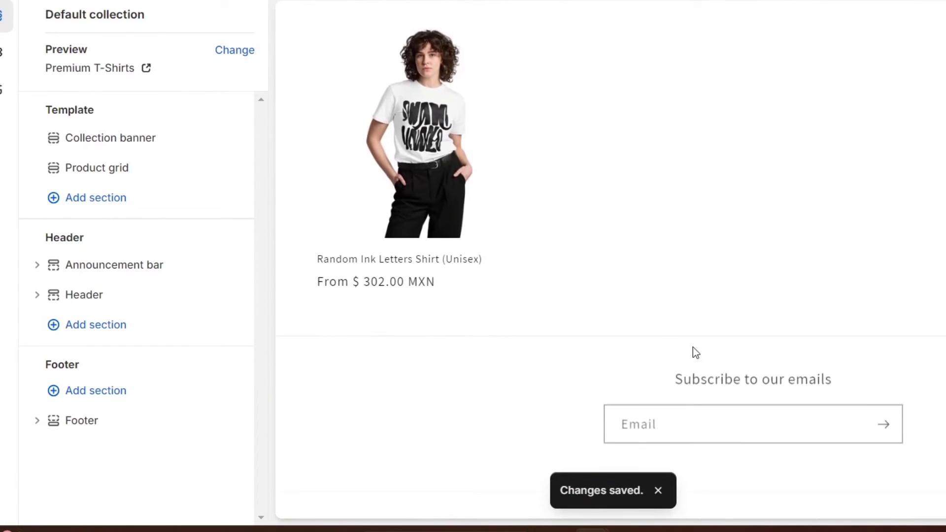
scroll(695, 350, "up", 5)
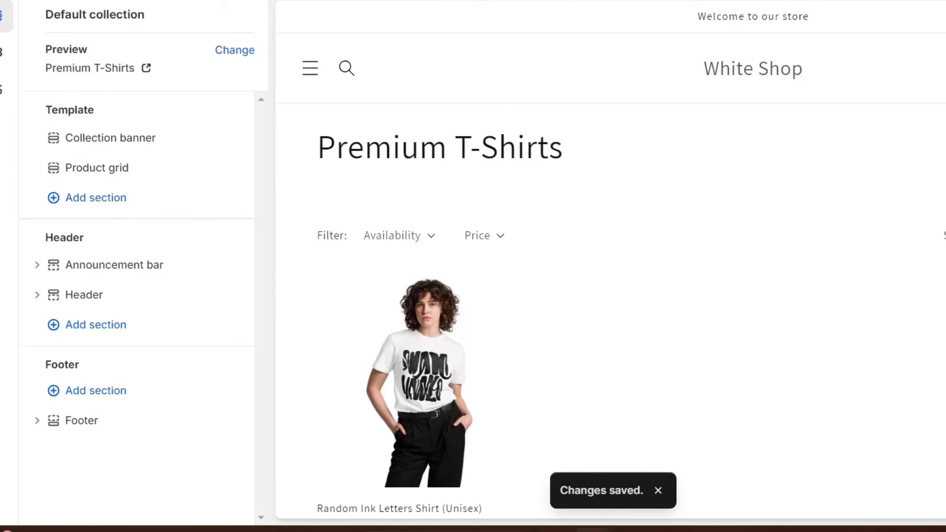
left_click(632, 57)
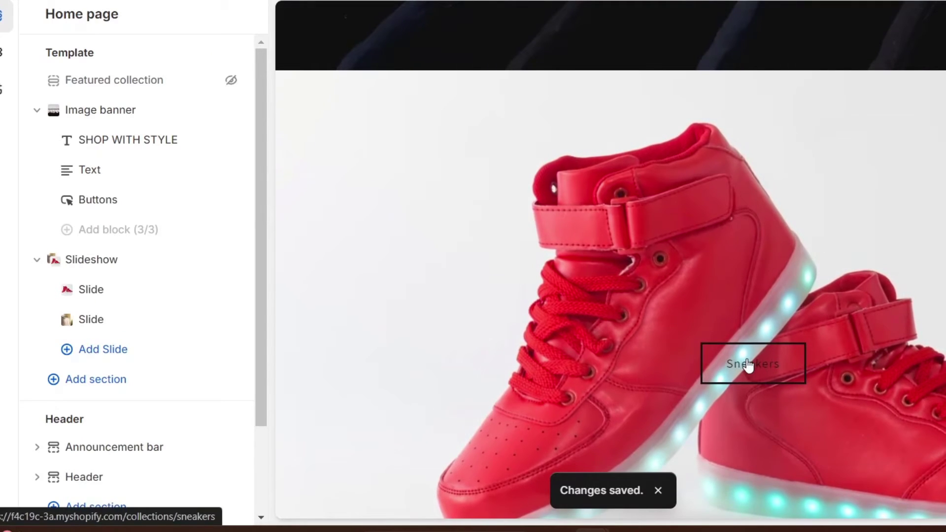
Step: Test the Sneakers button's collection link, then load the Home page through the preview menu
left_click(747, 365)
scroll(755, 284, "down", 8)
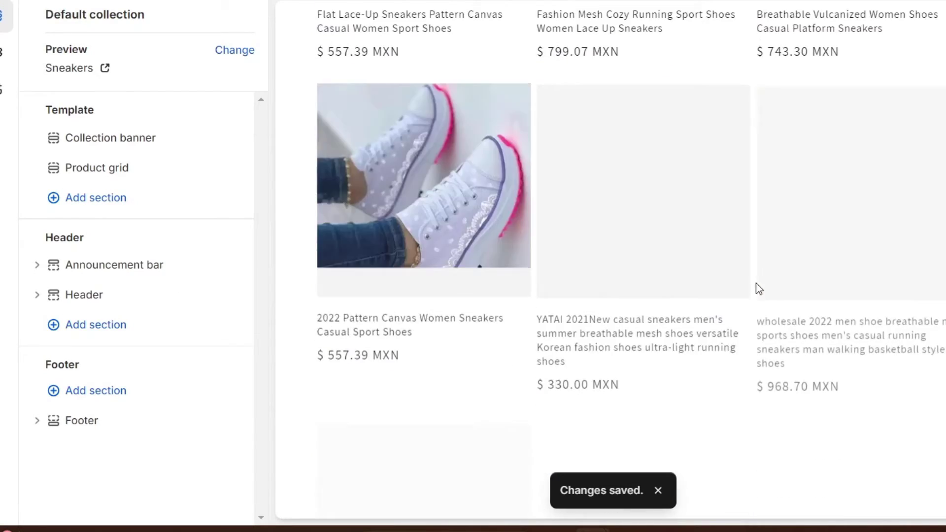
scroll(758, 288, "up", 8)
left_click(318, 69)
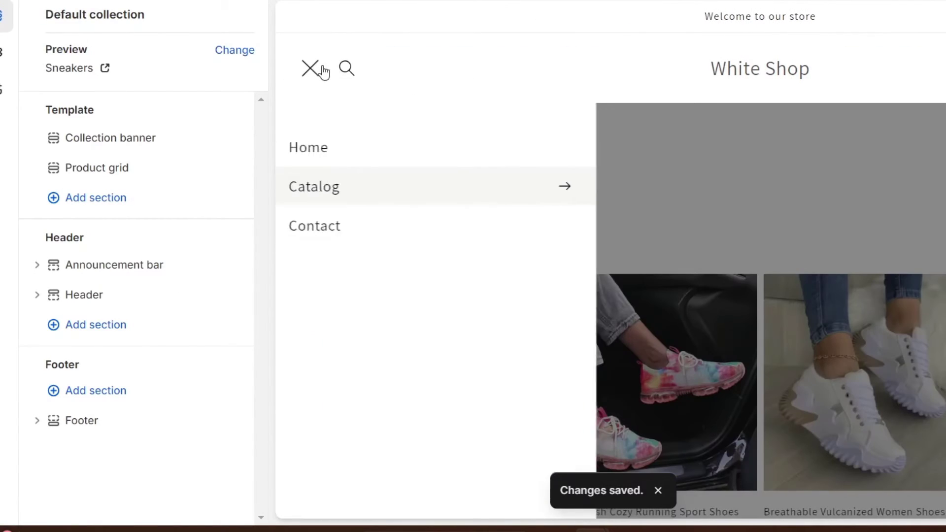
left_click(328, 148)
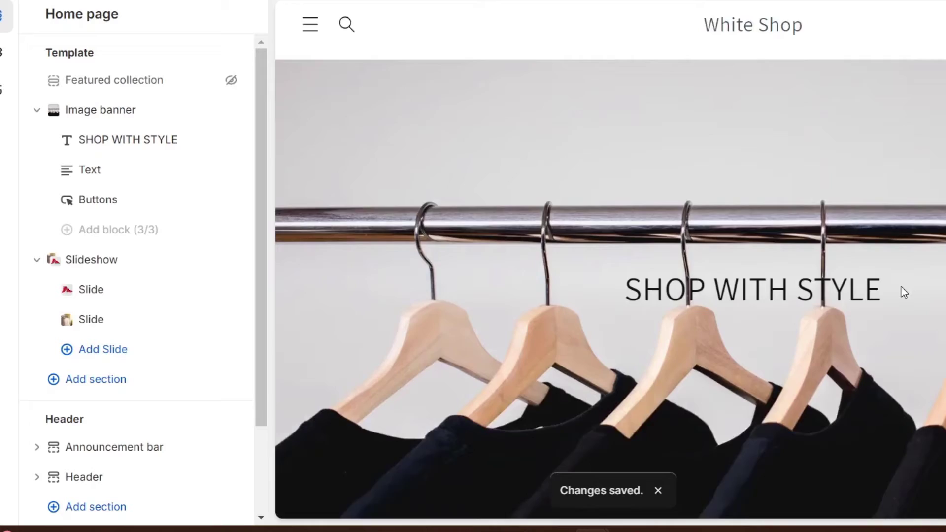
scroll(901, 288, "down", 5)
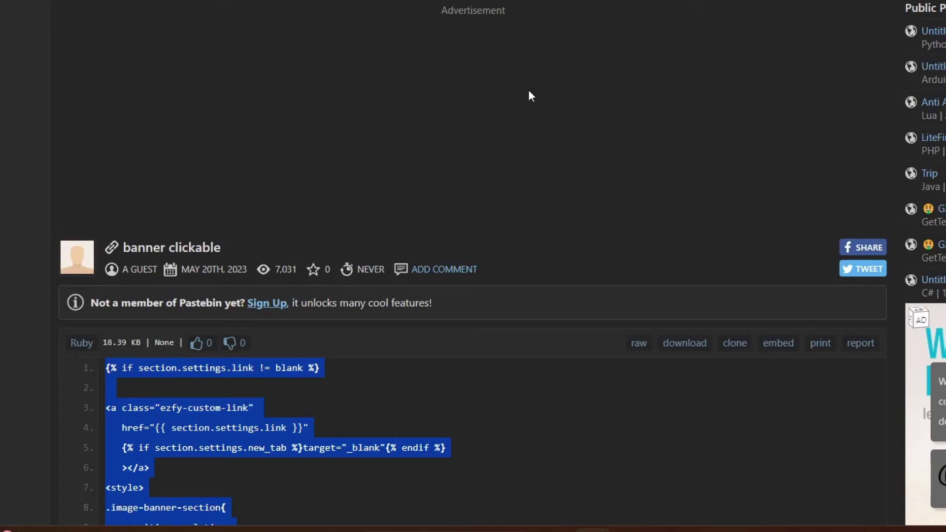
Step: Drag-select the Pastebin banner code from line 1 to line 16
scroll(454, 315, "down", 6)
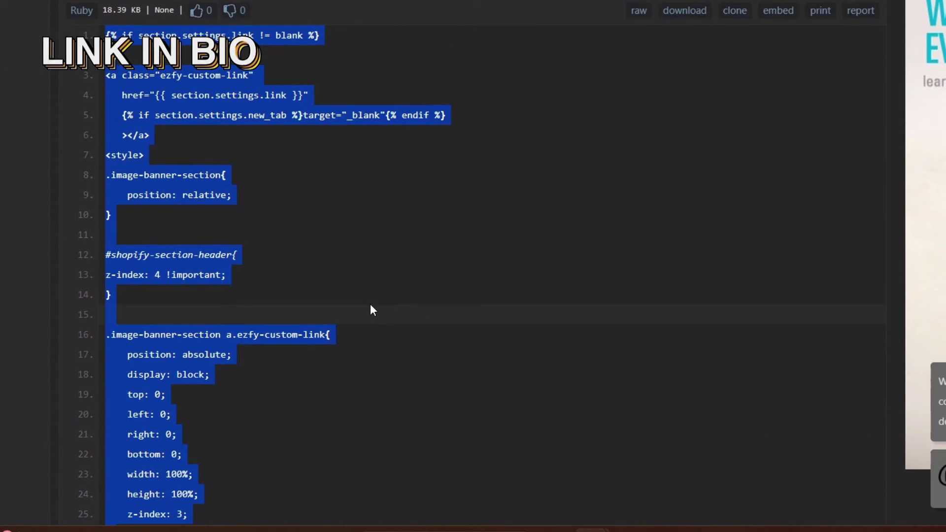
left_click(387, 334)
scroll(379, 335, "down", 1)
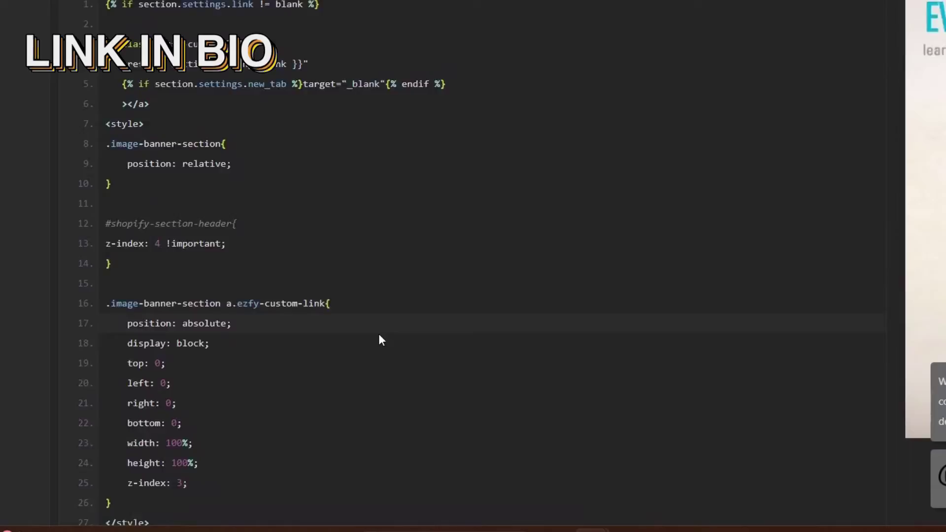
scroll(191, 230, "up", 5)
left_click_drag(106, 202, 241, 175)
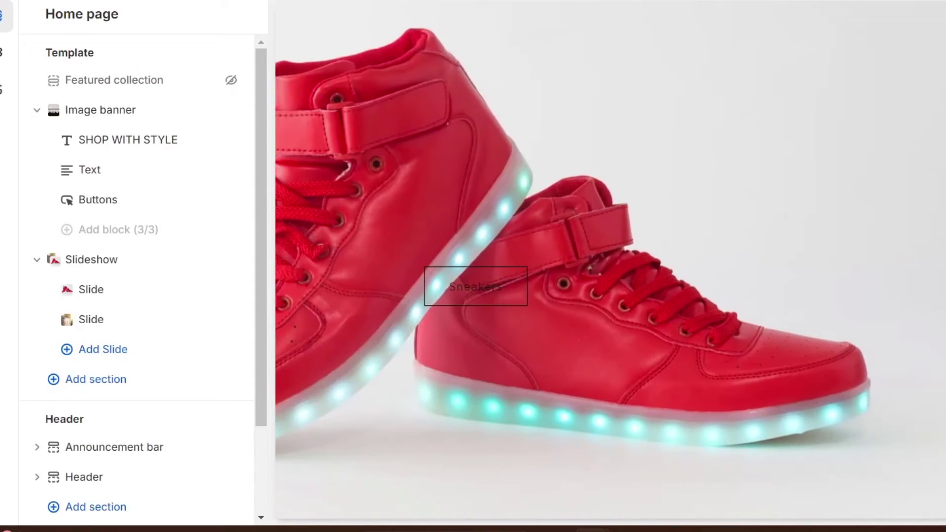
Step: Add an Image banner section below the Slideshow and erase its heading text
scroll(168, 267, "down", 1)
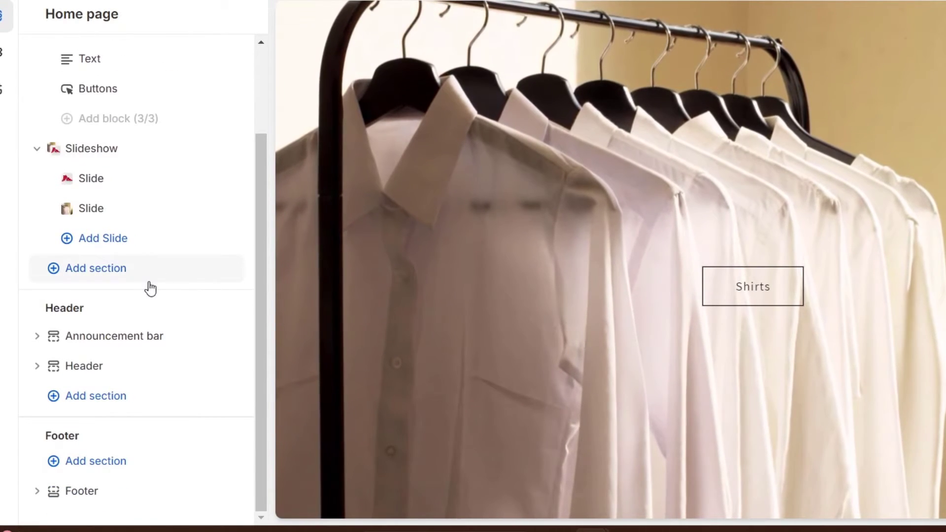
left_click(119, 269)
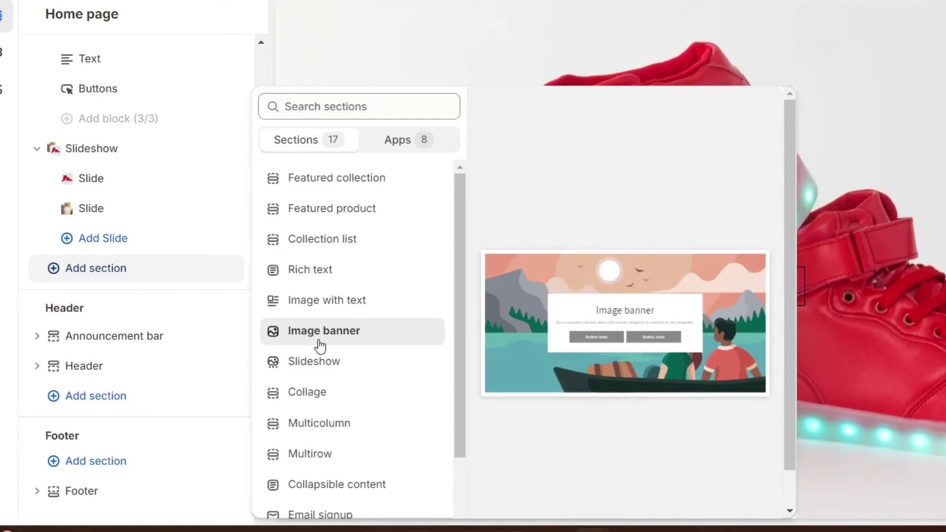
left_click(317, 338)
scroll(246, 312, "down", 3)
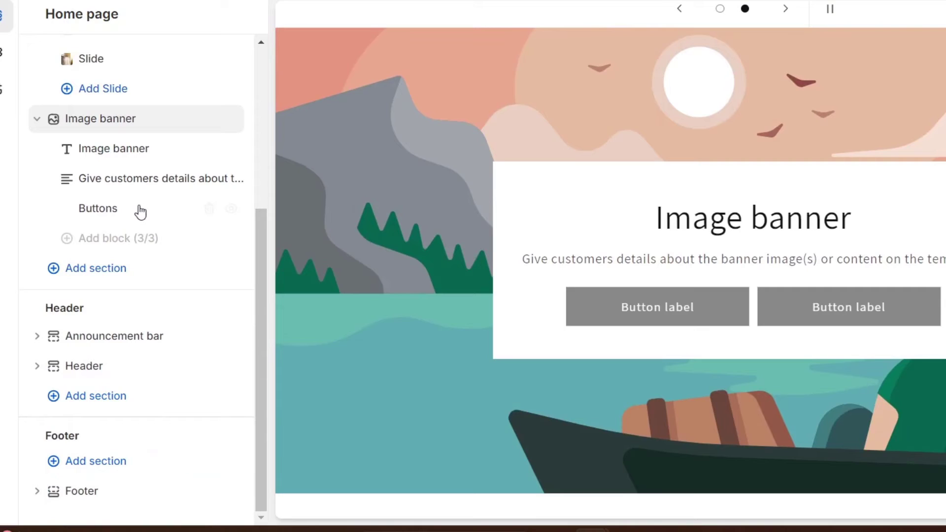
left_click(110, 155)
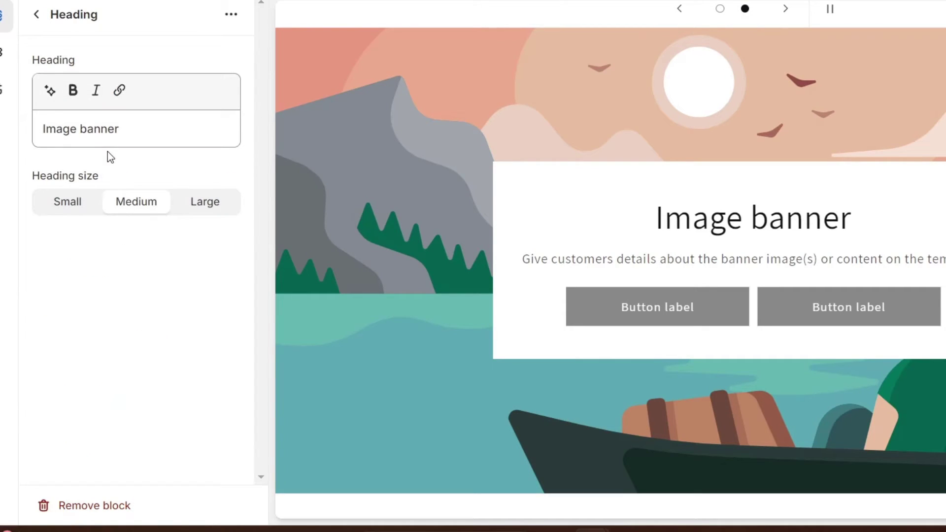
triple_click(114, 124)
key("BackSpace")
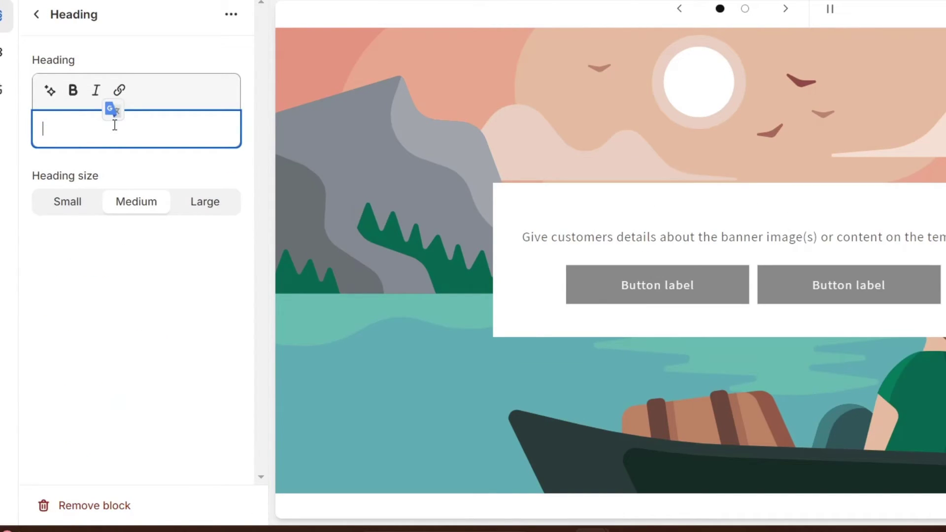
Step: Delete the banner's Text, Buttons and Heading blocks
left_click(36, 20)
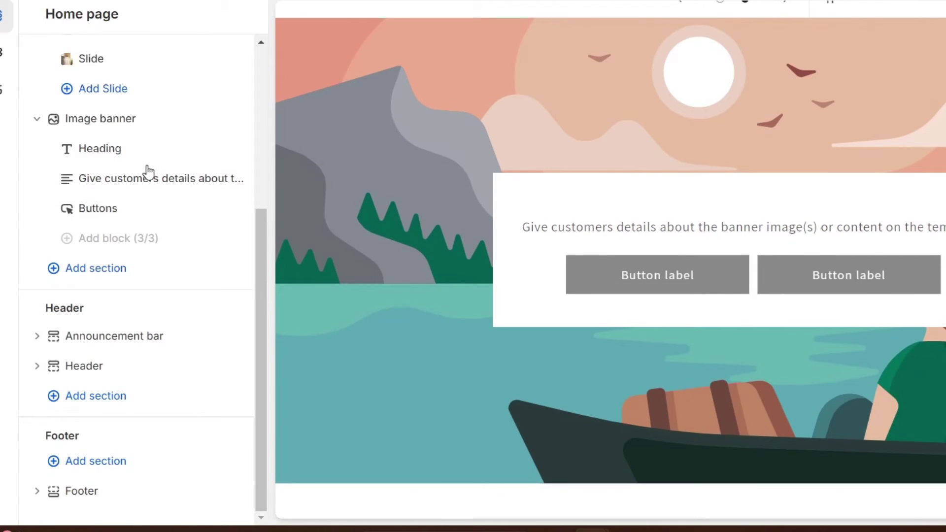
left_click(210, 179)
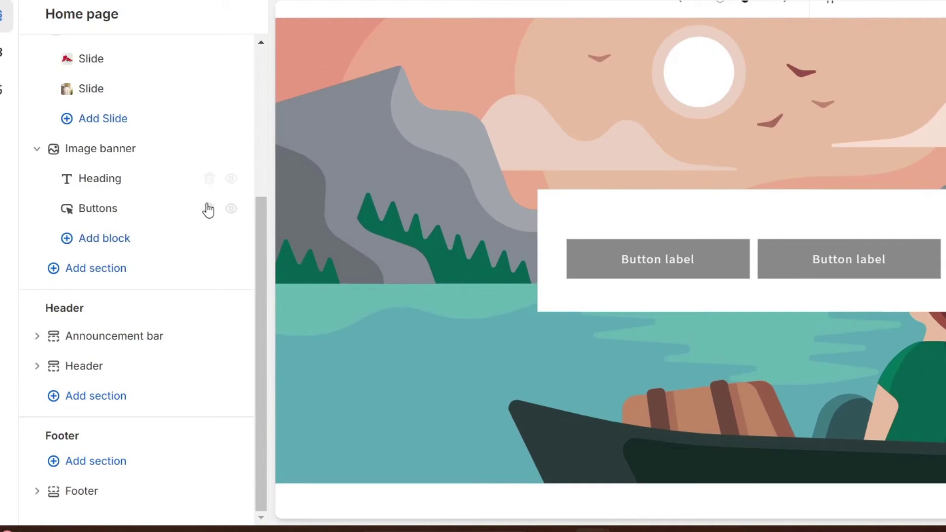
left_click(209, 210)
left_click(209, 210)
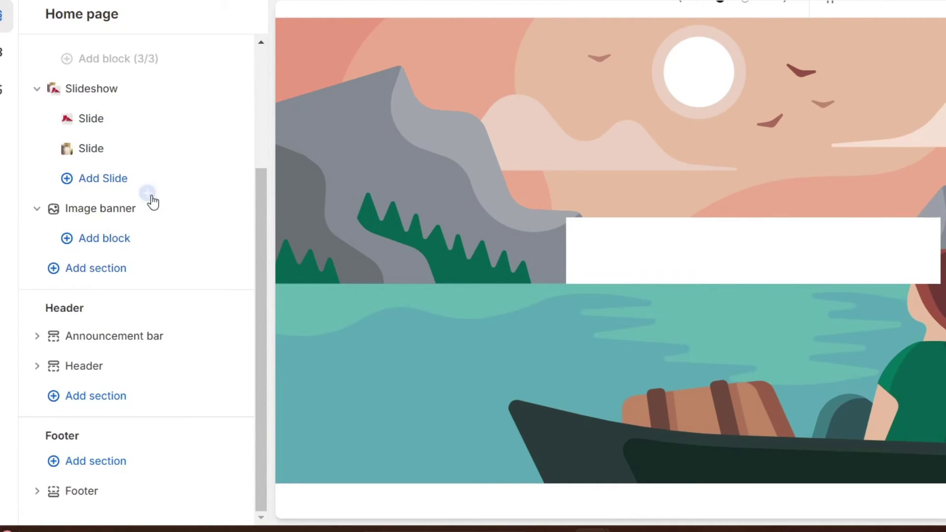
left_click(151, 213)
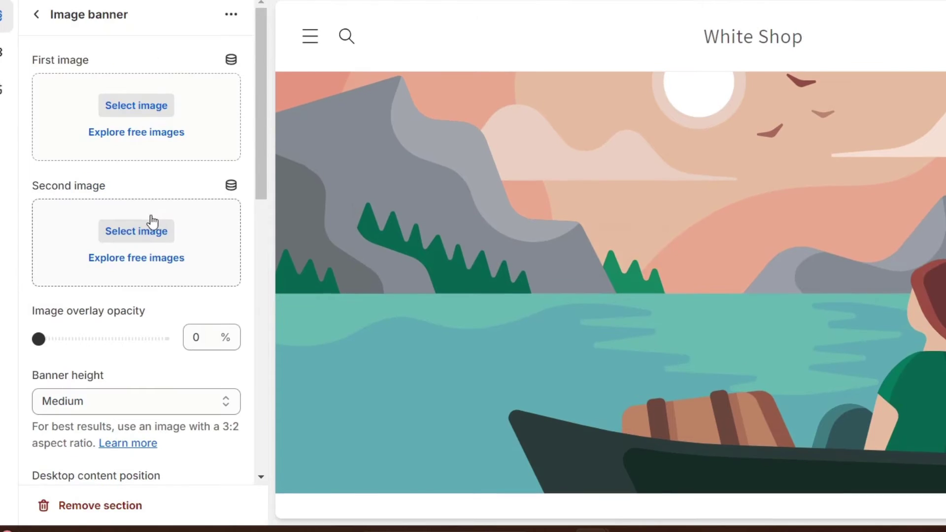
Step: Set the banner's first image to the red hightop sneakers and second to the speckled sneakers
left_click(143, 113)
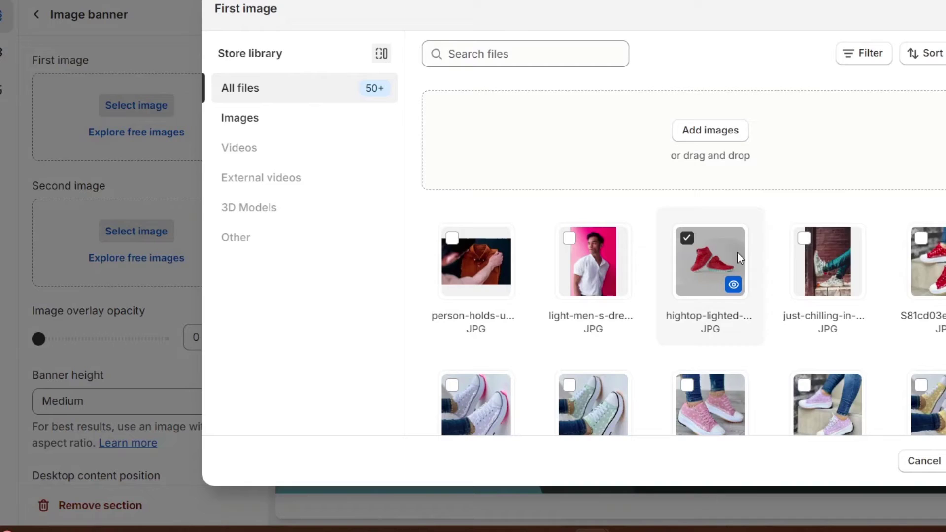
key("Escape")
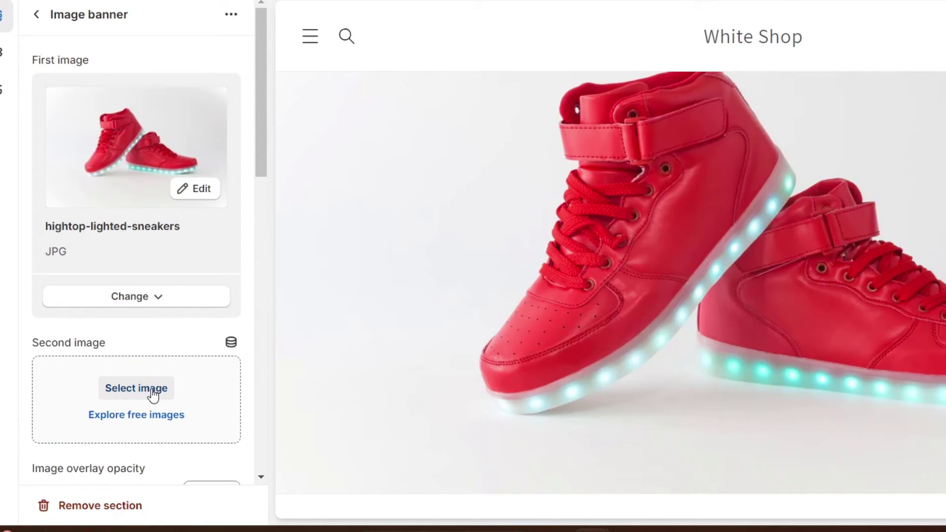
left_click(154, 394)
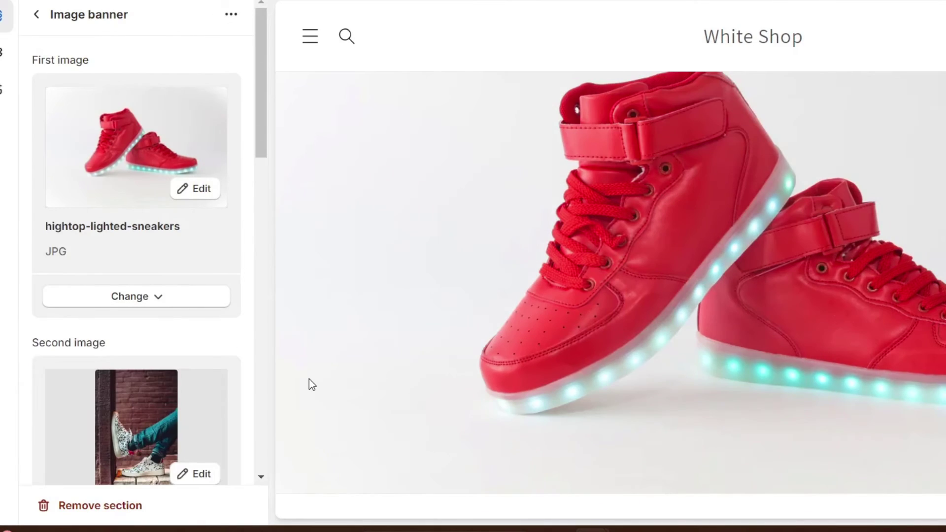
scroll(179, 212, "down", 15)
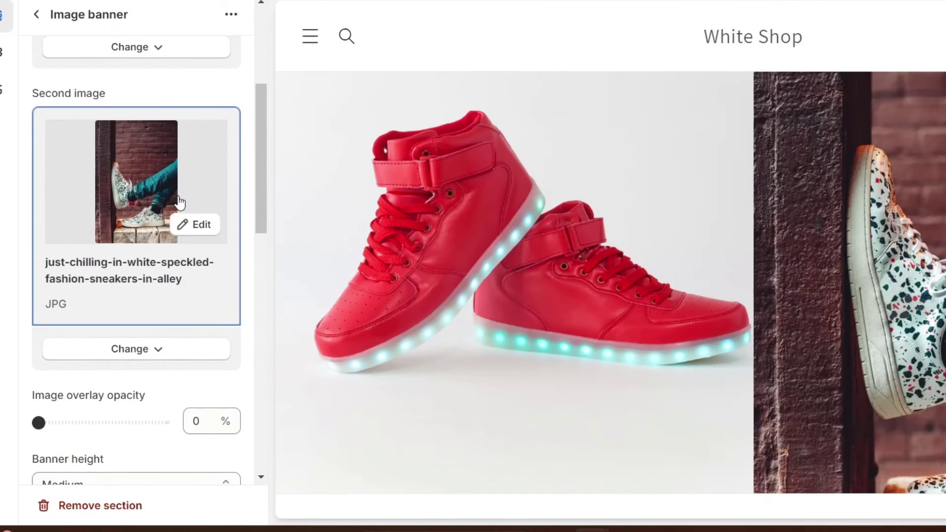
scroll(190, 231, "down", 5)
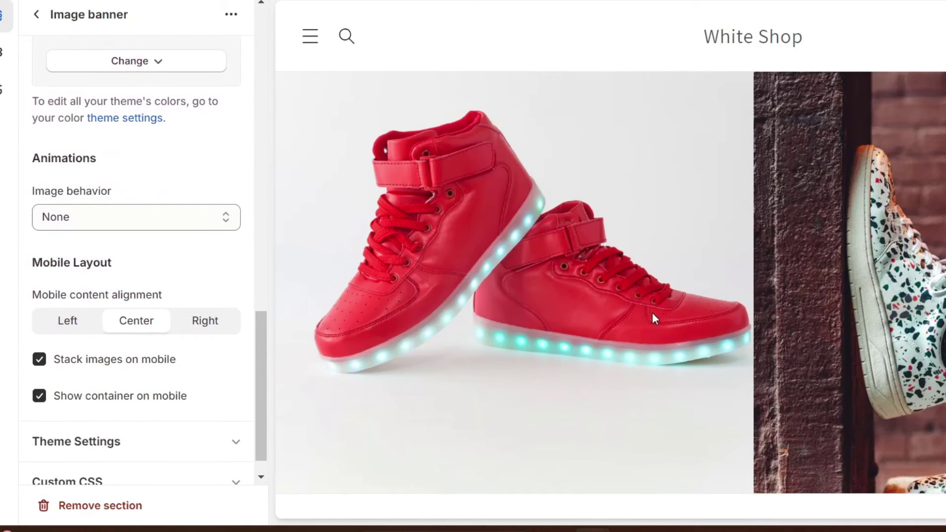
scroll(698, 290, "down", 2)
scroll(164, 294, "down", 1)
scroll(148, 298, "up", 5)
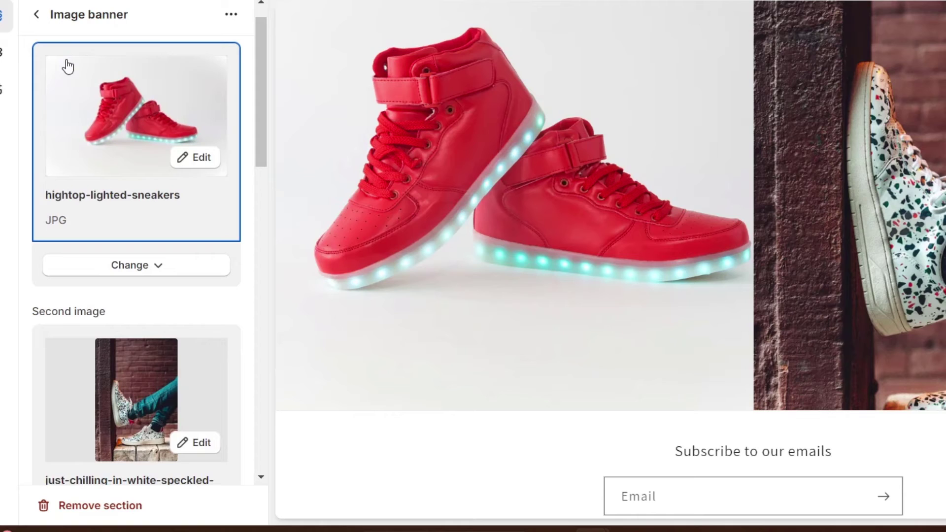
Step: Save the theme changes with Ctrl+S and exit the editor to the Themes page
left_click(38, 16)
left_click(10, 5)
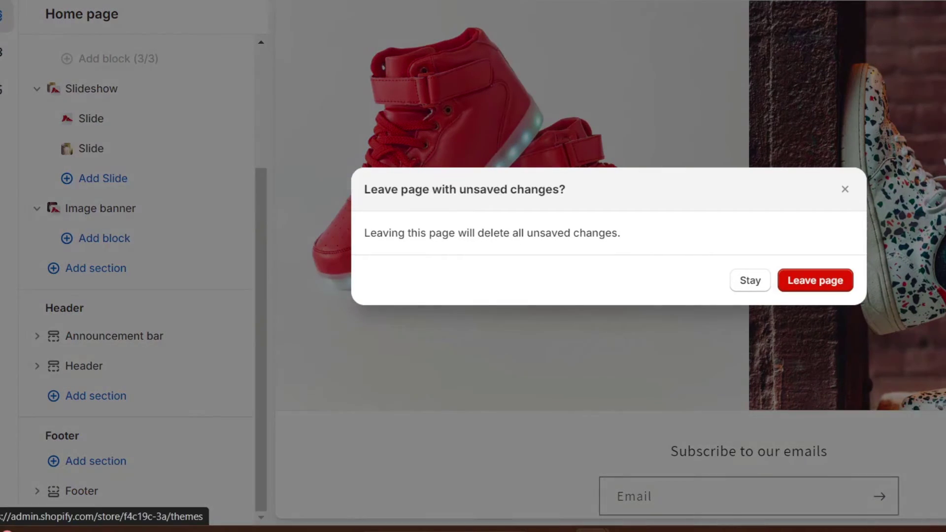
left_click(844, 192)
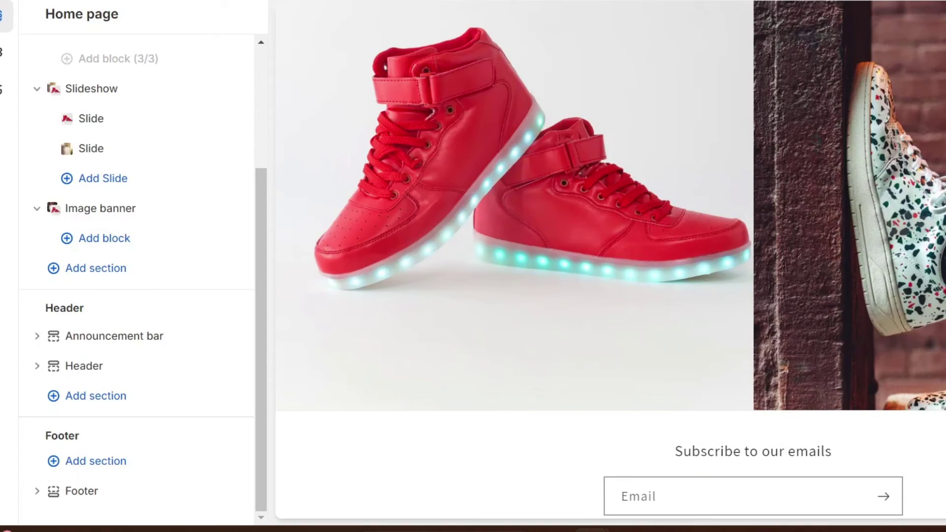
key("ctrl+s")
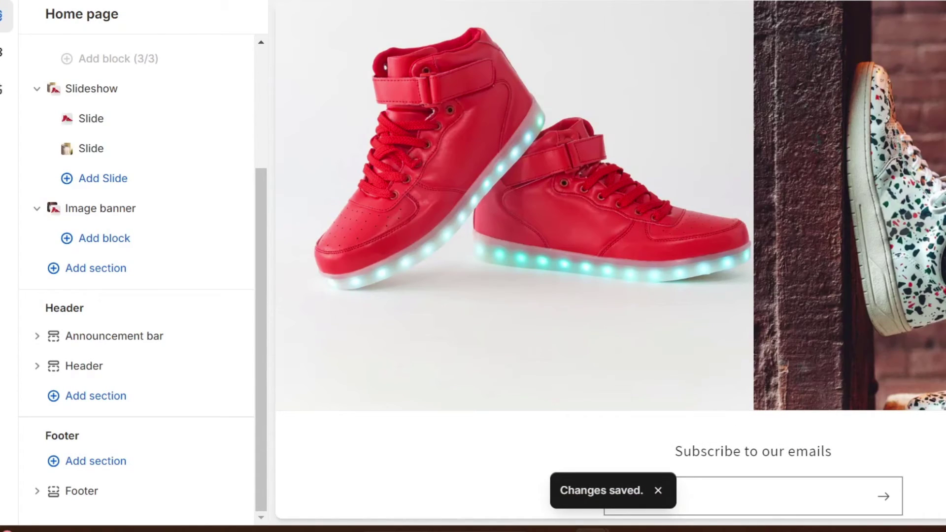
left_click(10, 5)
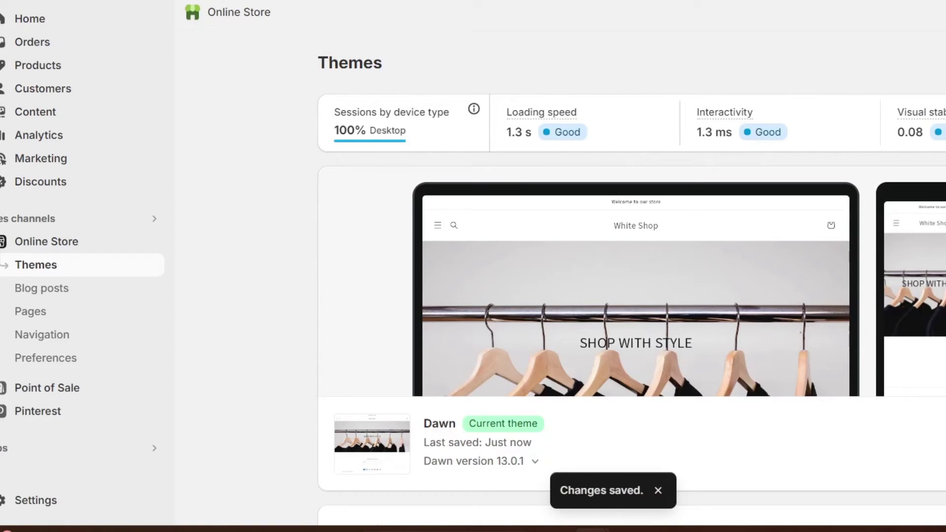
Step: Open the current theme's code editor and find the image-banner.liquid file
left_click(941, 438)
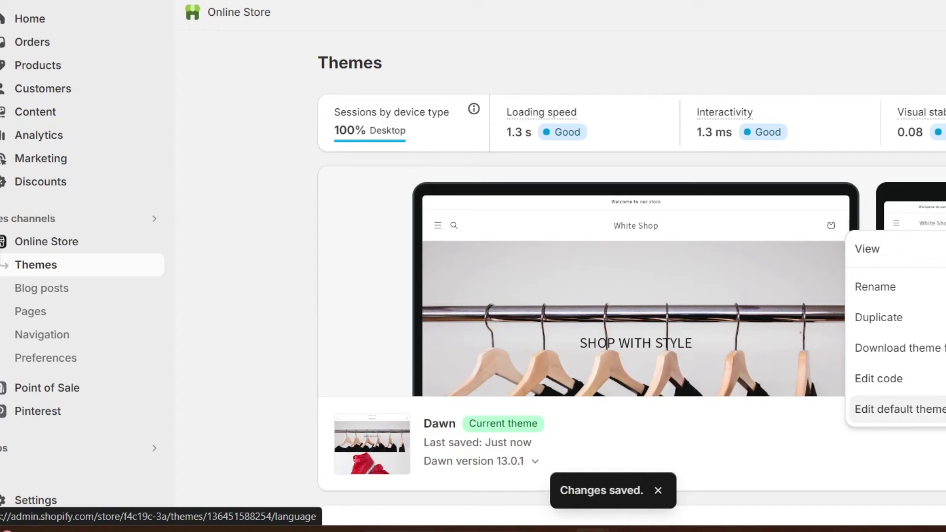
left_click(923, 377)
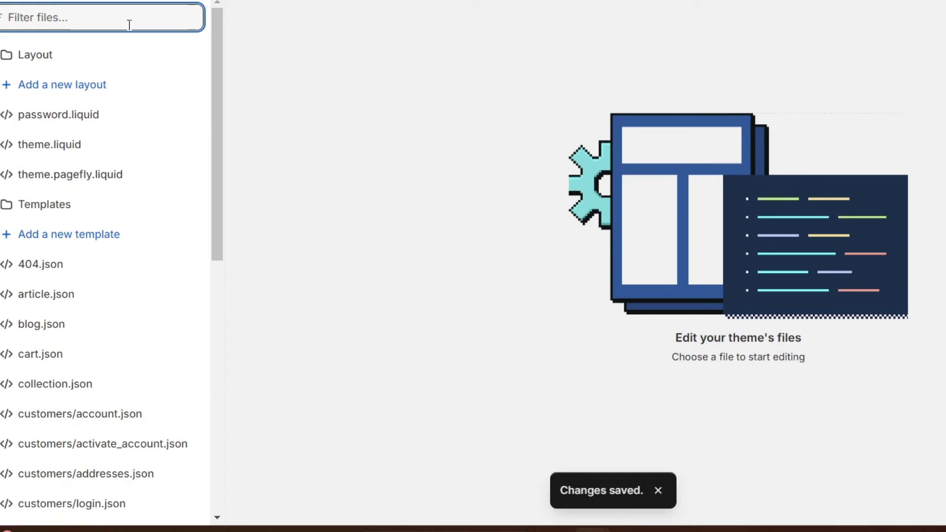
type("image")
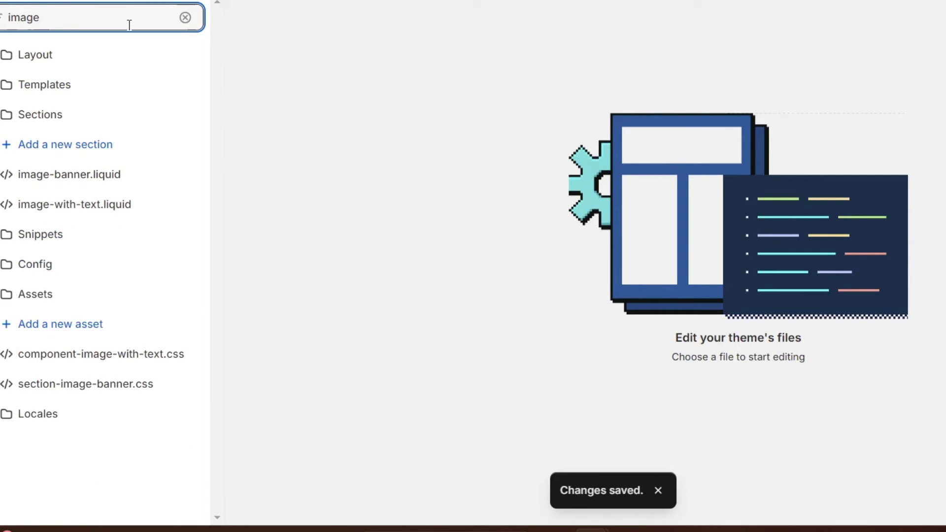
left_click(132, 186)
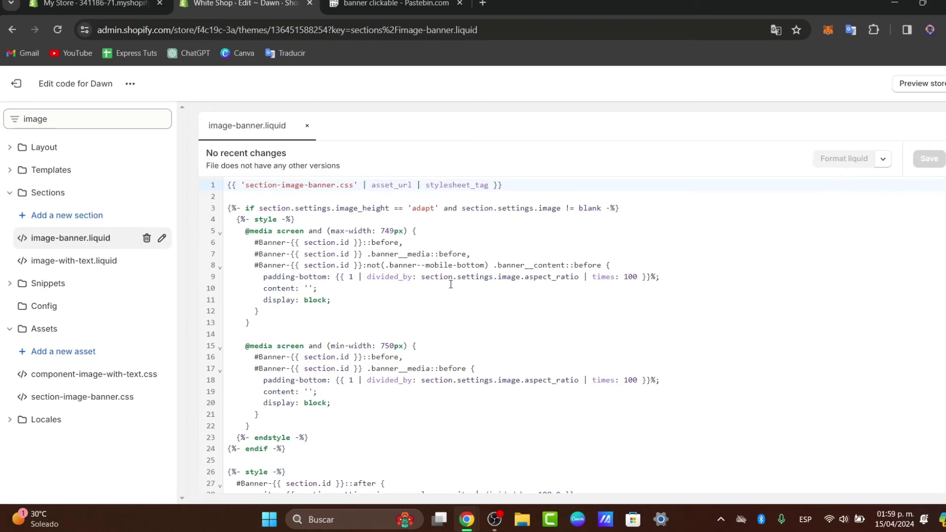
Step: Replace image-banner.liquid's code with the copied snippet and save the file
key("ctrl+a")
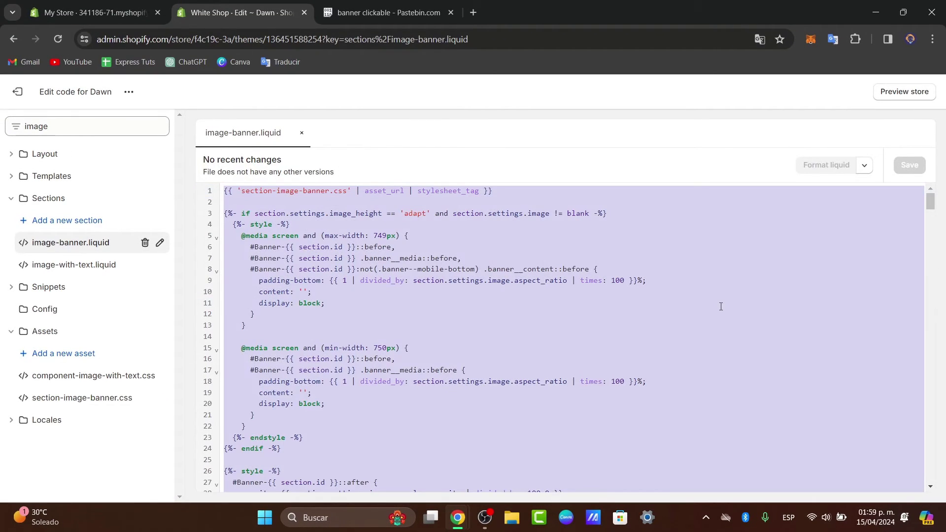
key("ctrl+v")
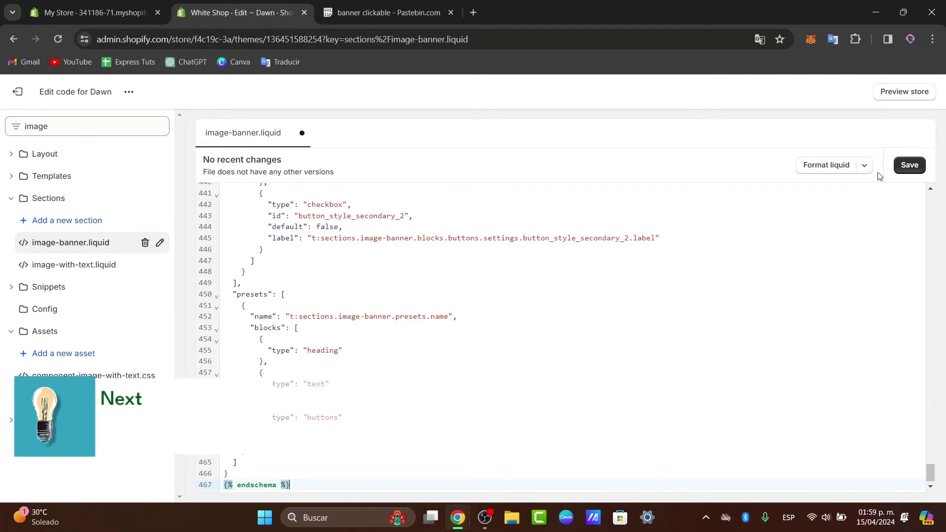
left_click(910, 165)
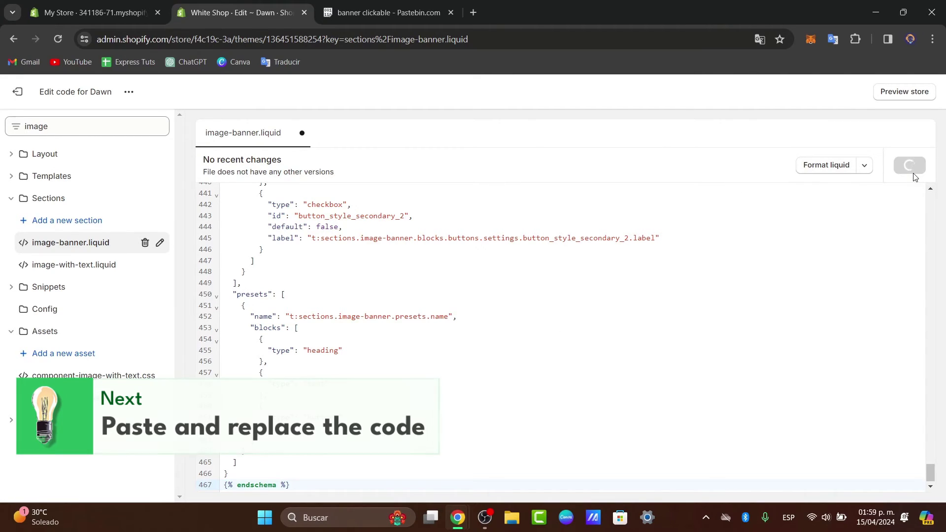
left_click(417, 7)
left_click(286, 5)
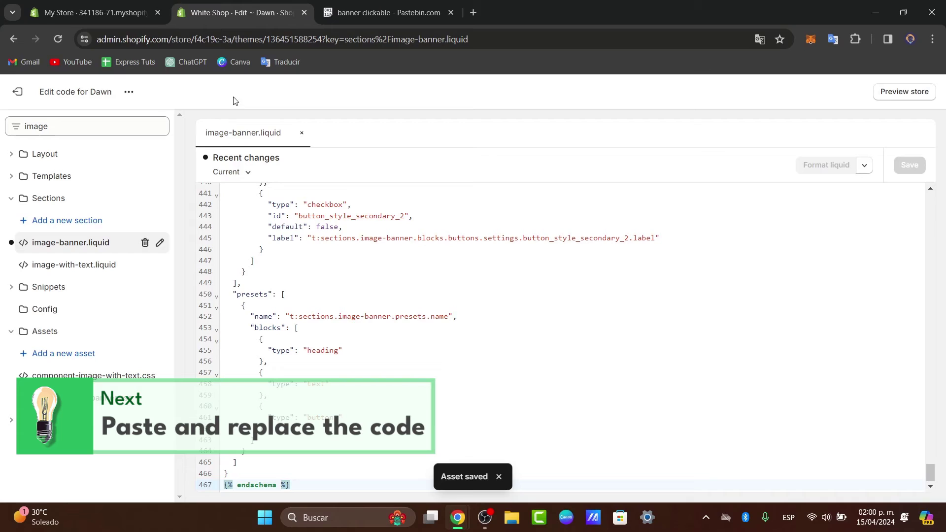
Step: Customize the Dawn theme and select the sneaker Image banner section
left_click(8, 99)
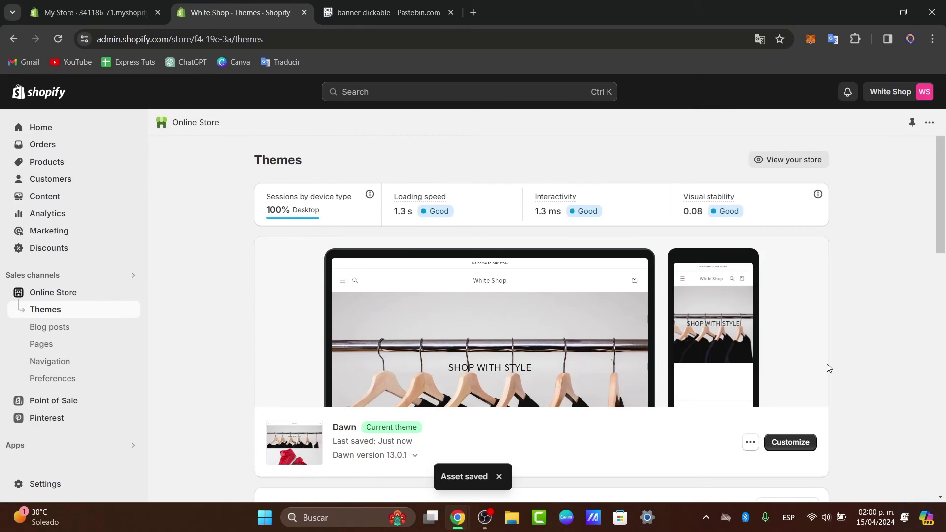
left_click(791, 442)
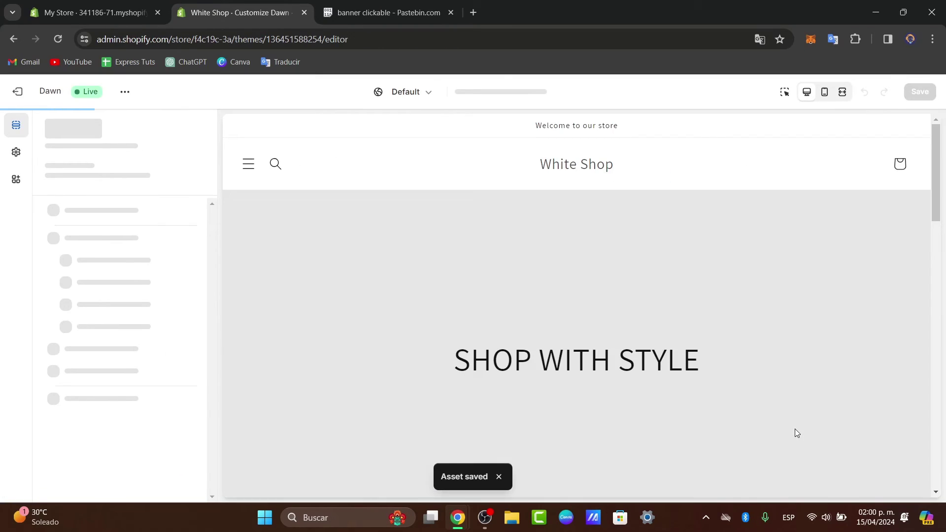
scroll(481, 315, "down", 10)
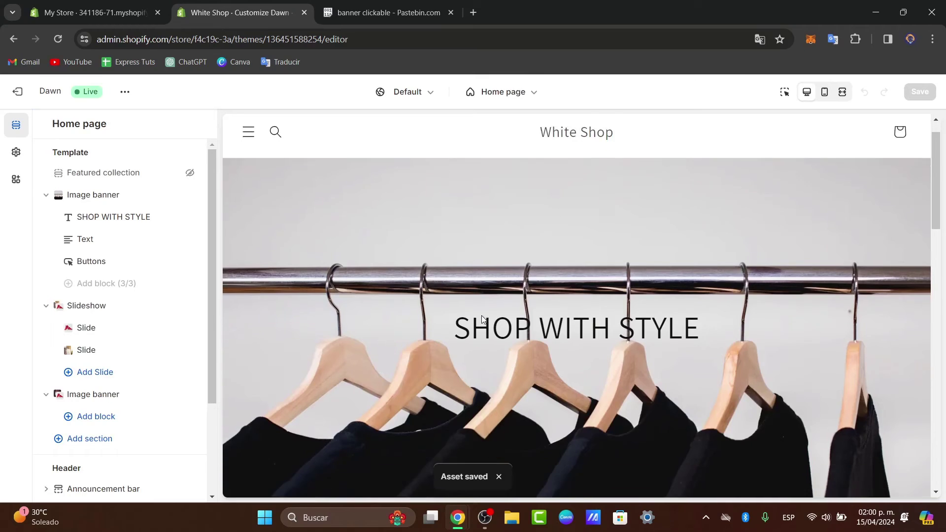
scroll(482, 317, "down", 7)
scroll(126, 355, "down", 2)
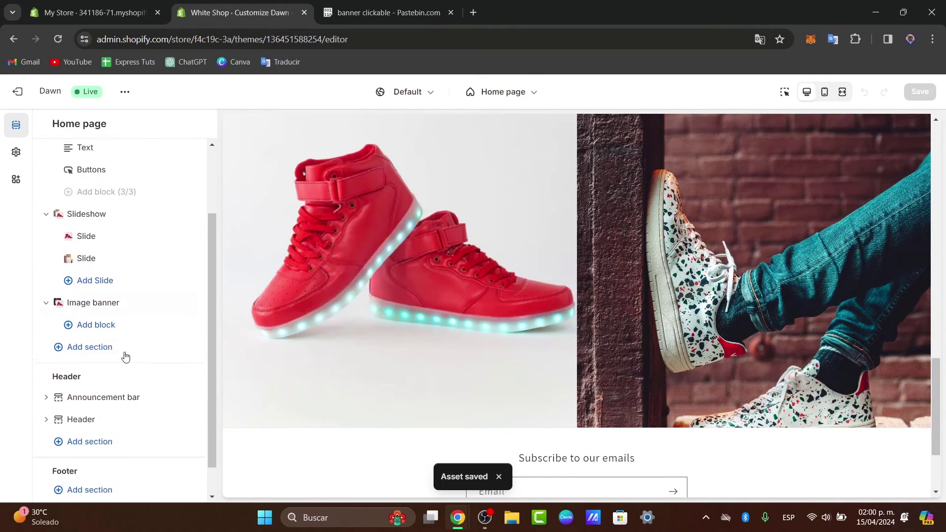
scroll(125, 355, "down", 1)
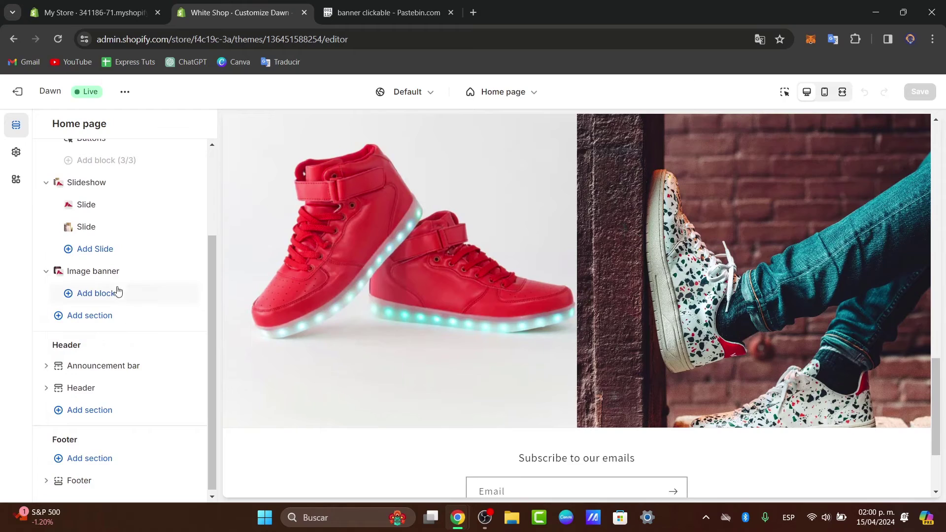
left_click(94, 272)
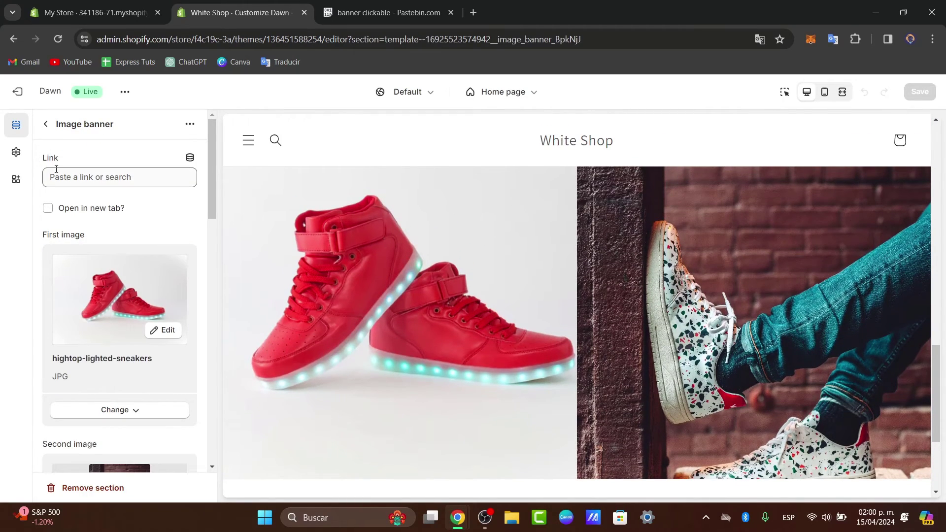
Step: Set the banner's Link to Collections > Sneakers and save the theme
left_click(74, 172)
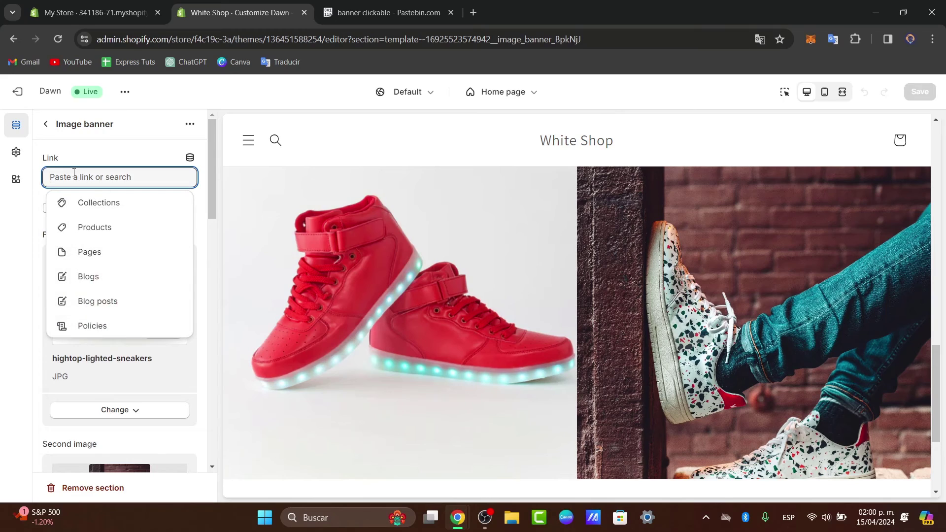
left_click(131, 195)
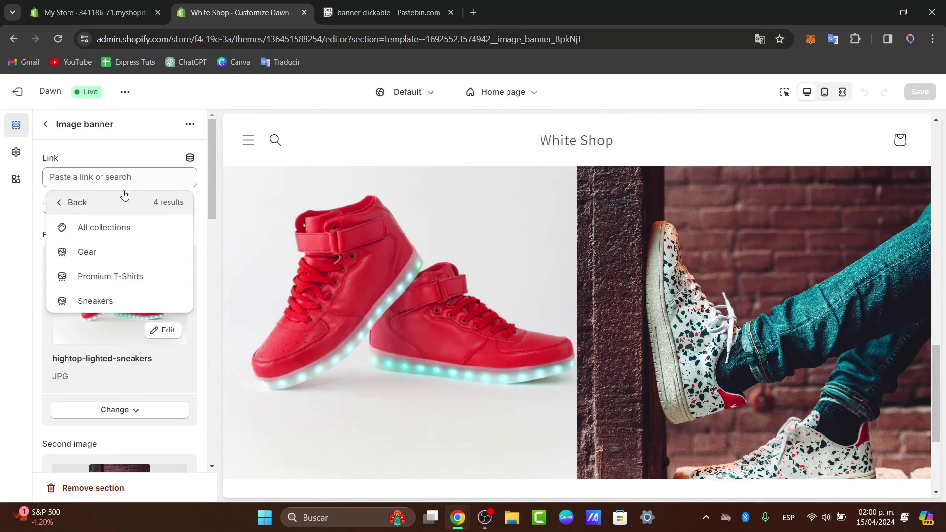
left_click(127, 302)
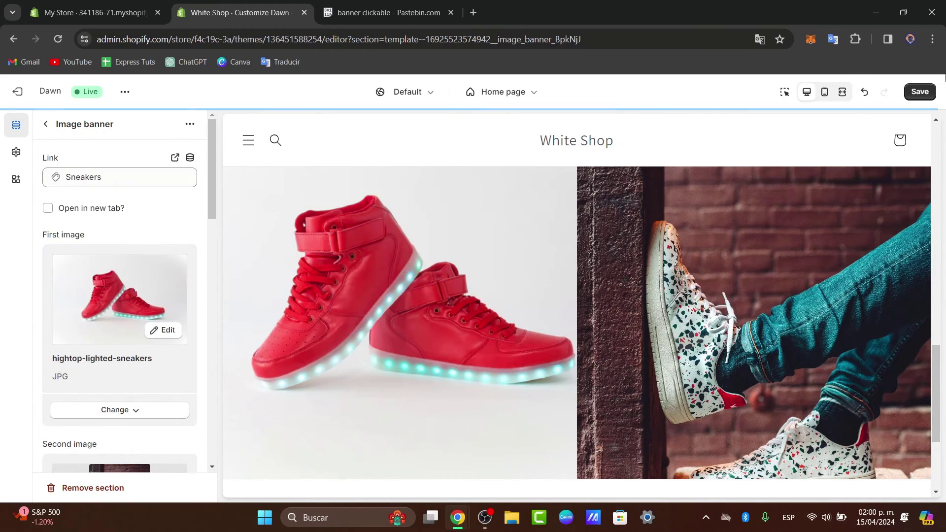
left_click(917, 95)
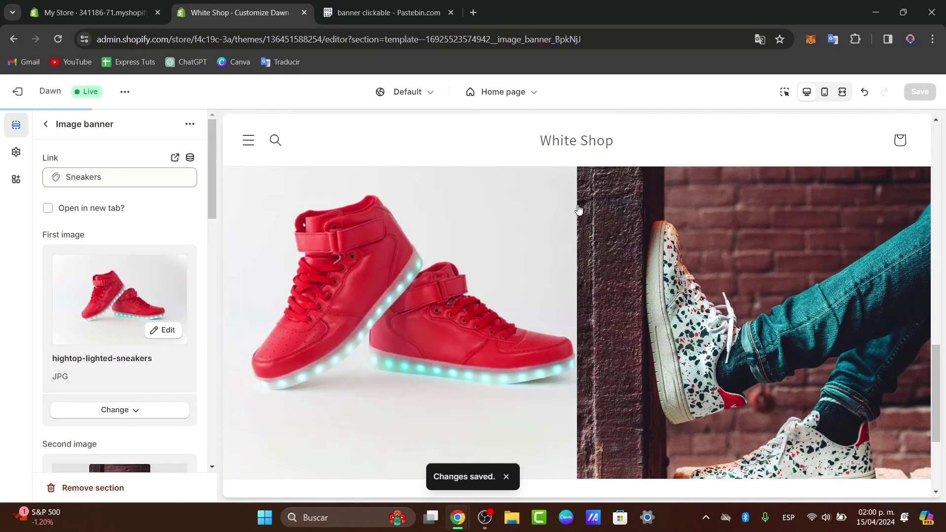
Step: View the live store in a new tab and scroll down to the sneaker banner
left_click(125, 92)
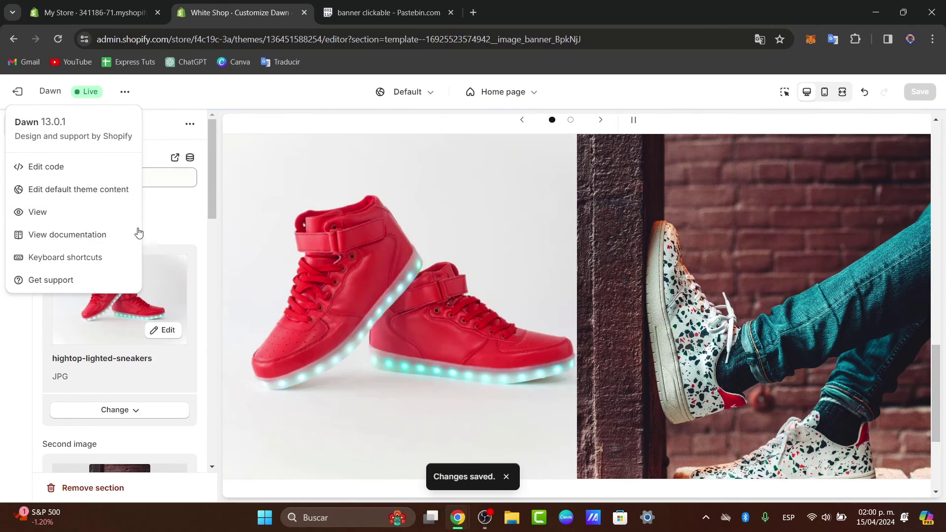
left_click(96, 215)
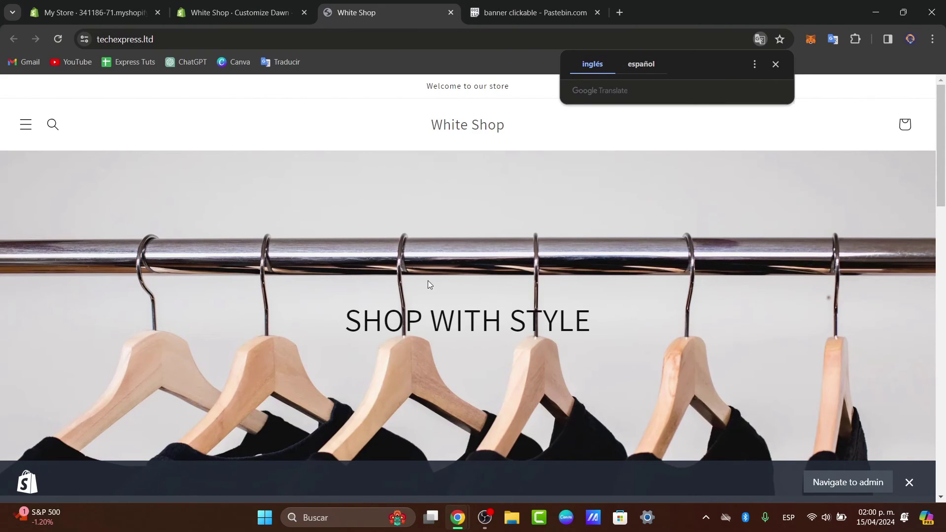
scroll(427, 250, "down", 10)
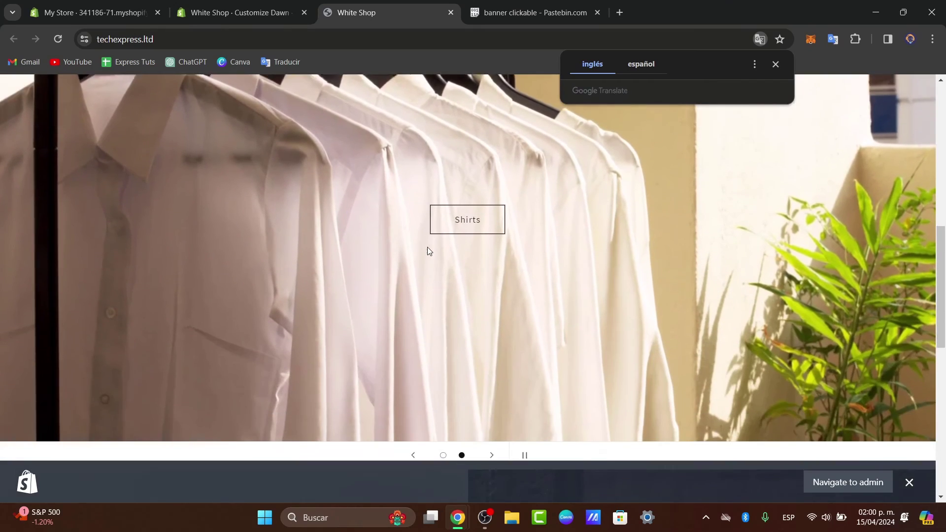
scroll(427, 247, "down", 3)
scroll(457, 230, "down", 1)
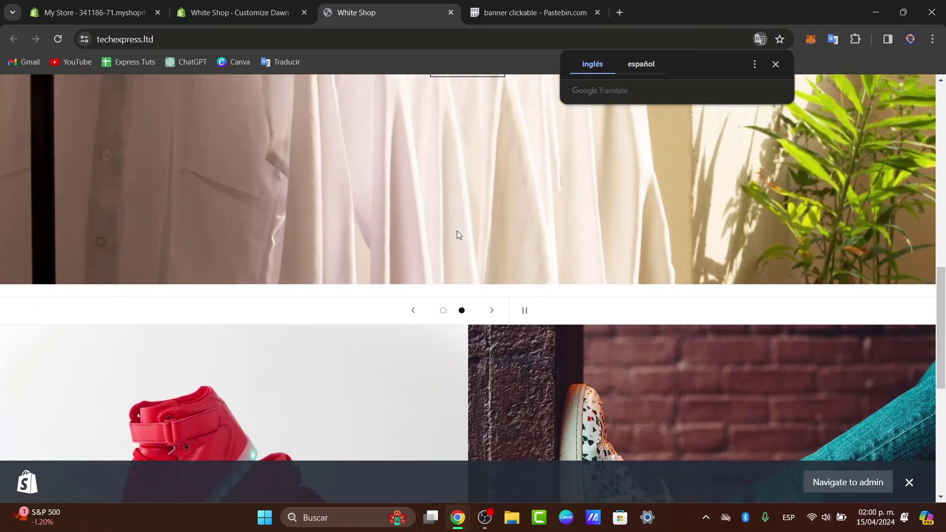
scroll(486, 205, "down", 6)
scroll(485, 202, "up", 1)
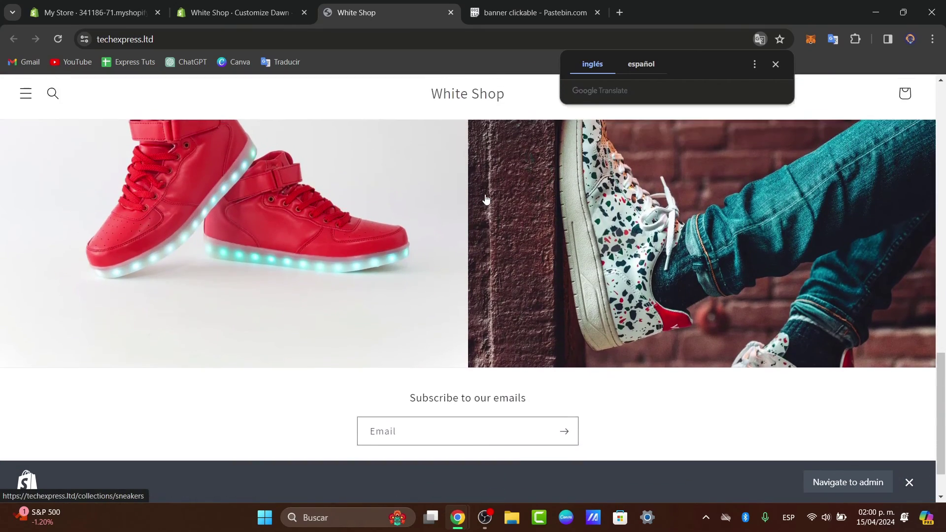
scroll(486, 199, "up", 8)
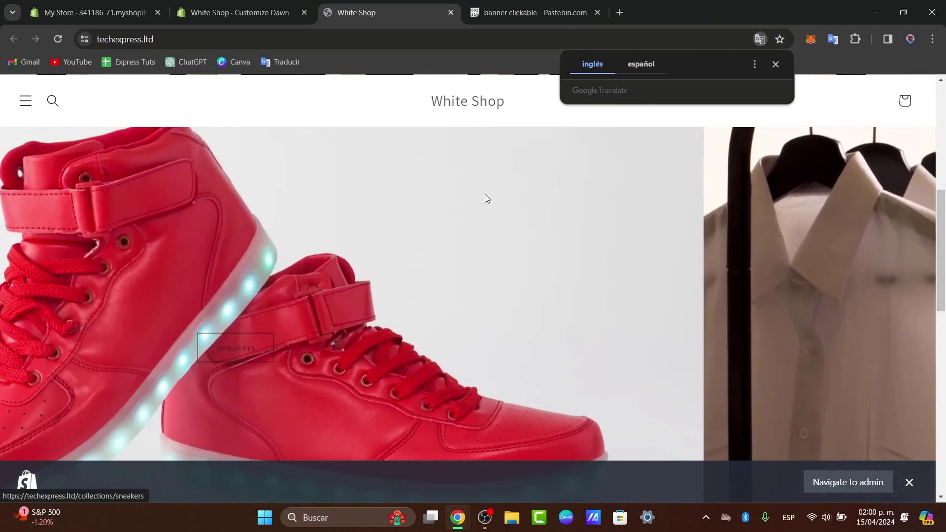
scroll(486, 199, "down", 1)
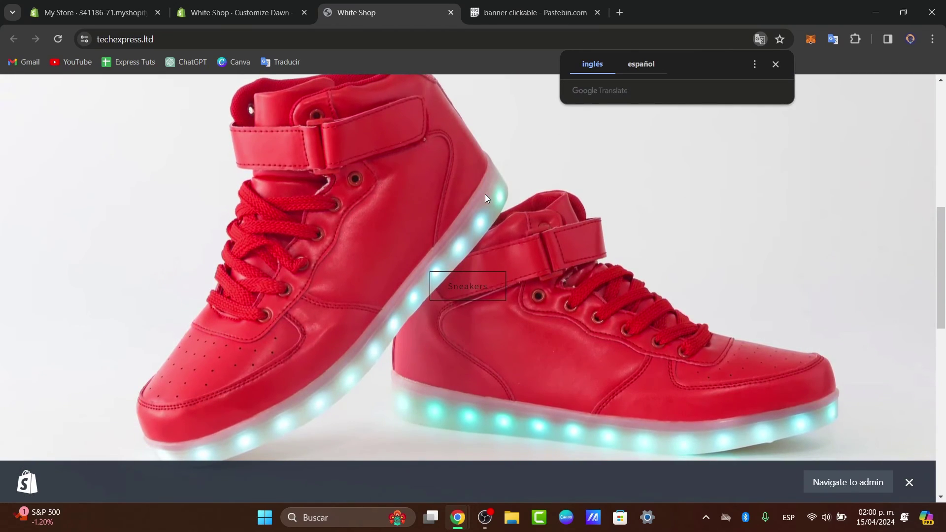
Step: Open the Sneakers collection from the banner and return to the store home page
left_click(482, 294)
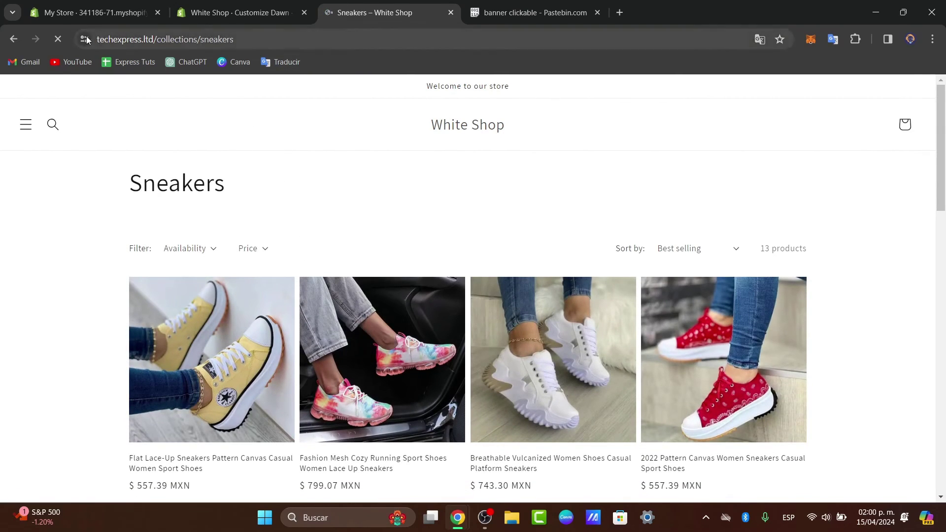
left_click(14, 40)
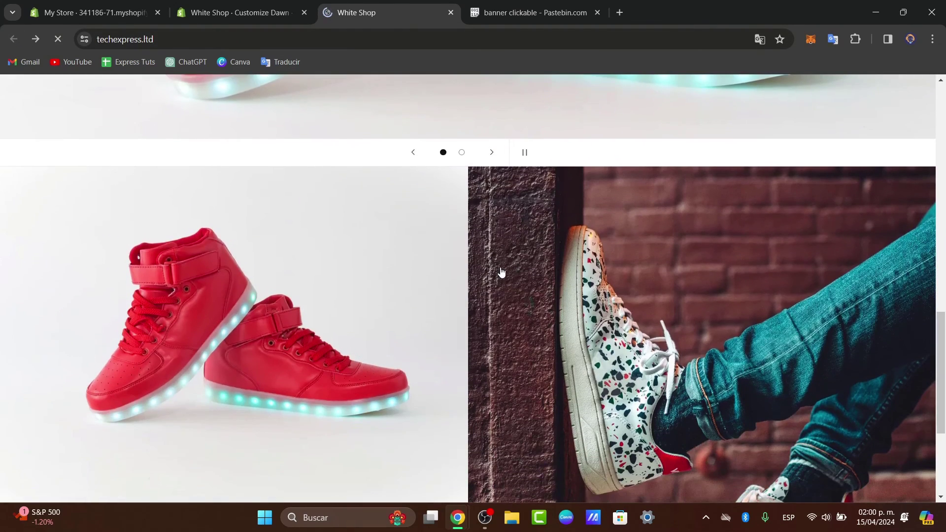
scroll(567, 354, "down", 1)
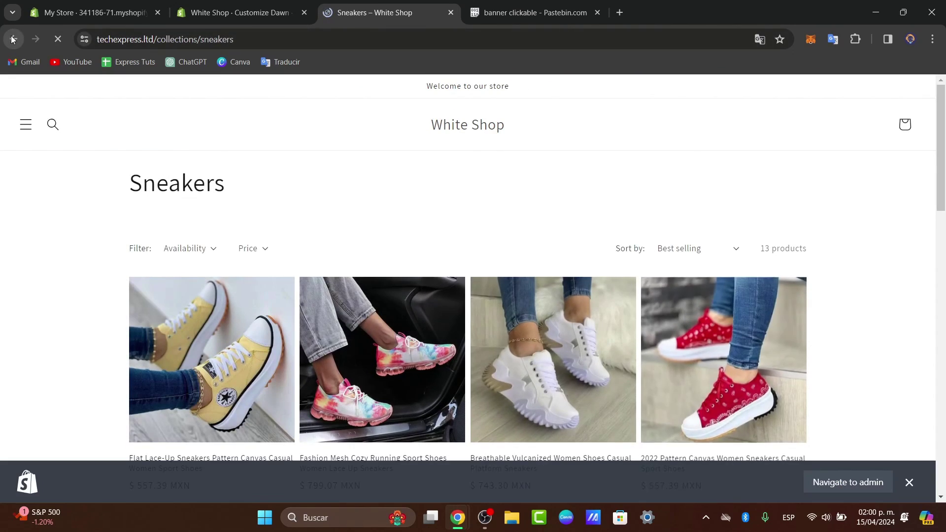
left_click(14, 39)
left_click(209, 88)
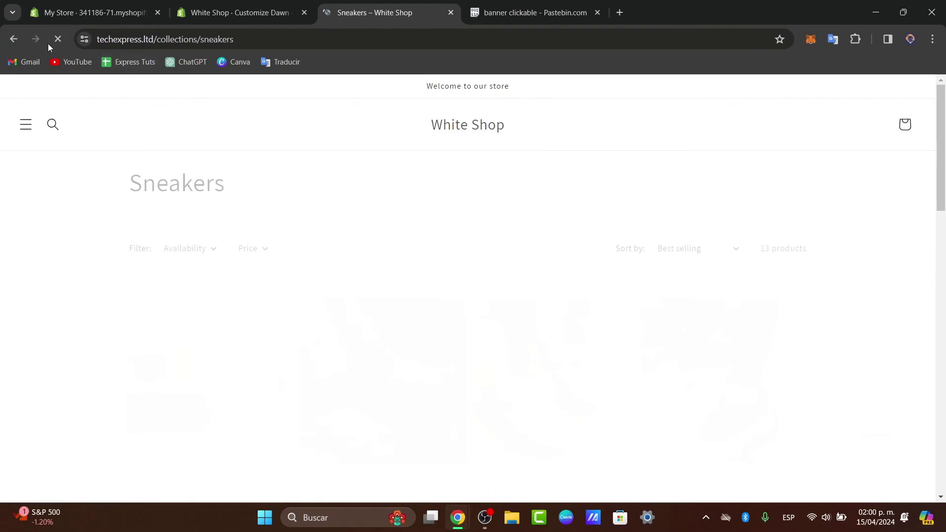
left_click(13, 40)
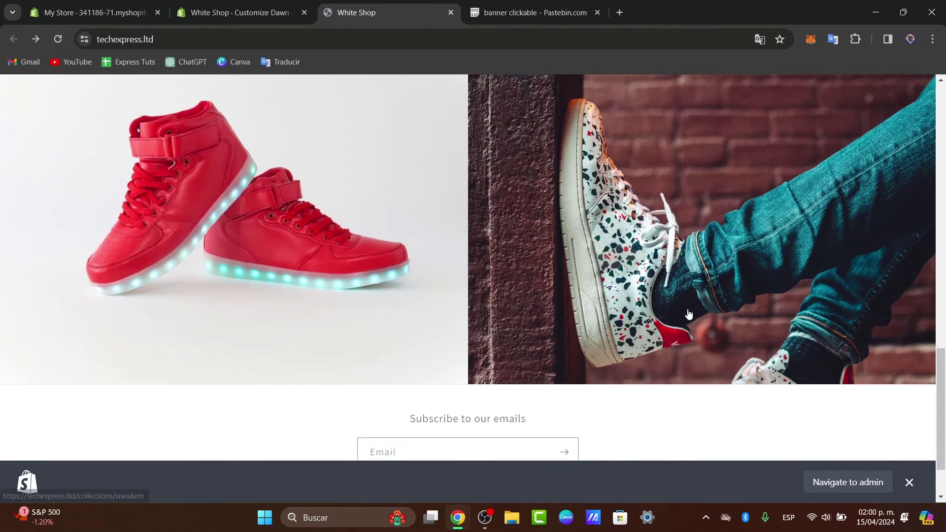
Step: Scroll back up the home page and show the slideshow's Shirts slide
scroll(680, 305, "up", 5)
scroll(688, 309, "up", 4)
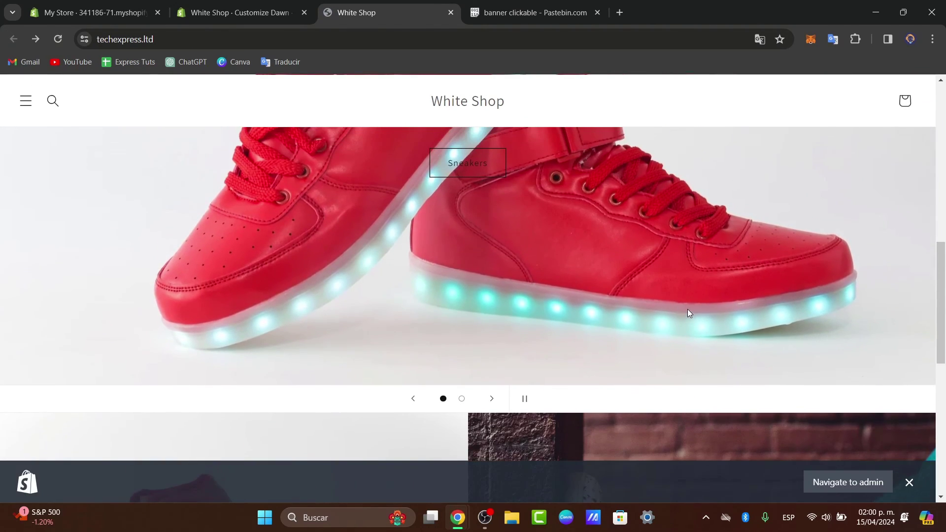
scroll(687, 309, "up", 1)
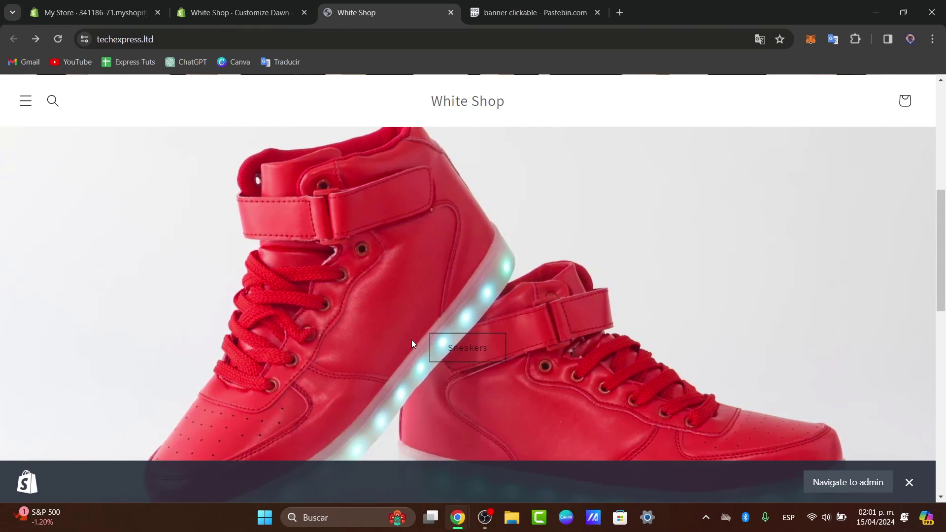
scroll(415, 344, "up", 1)
scroll(415, 344, "down", 4)
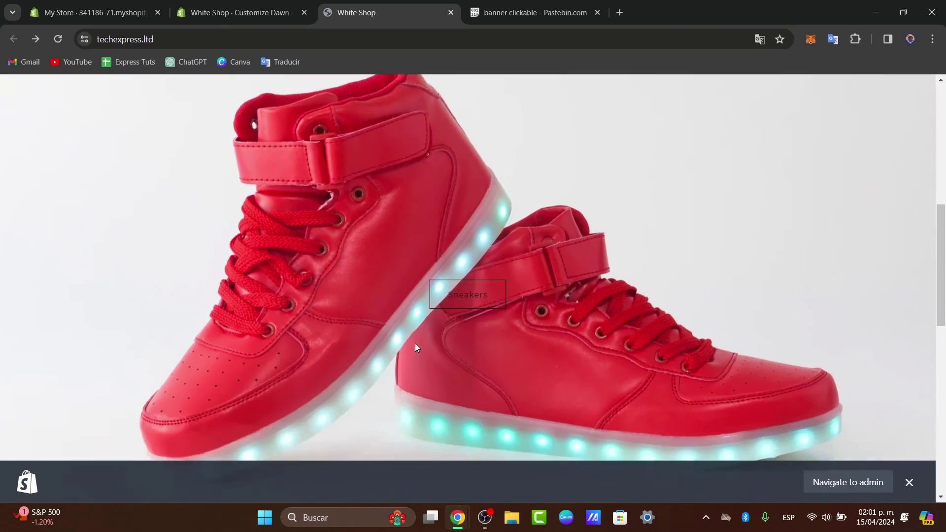
left_click(463, 399)
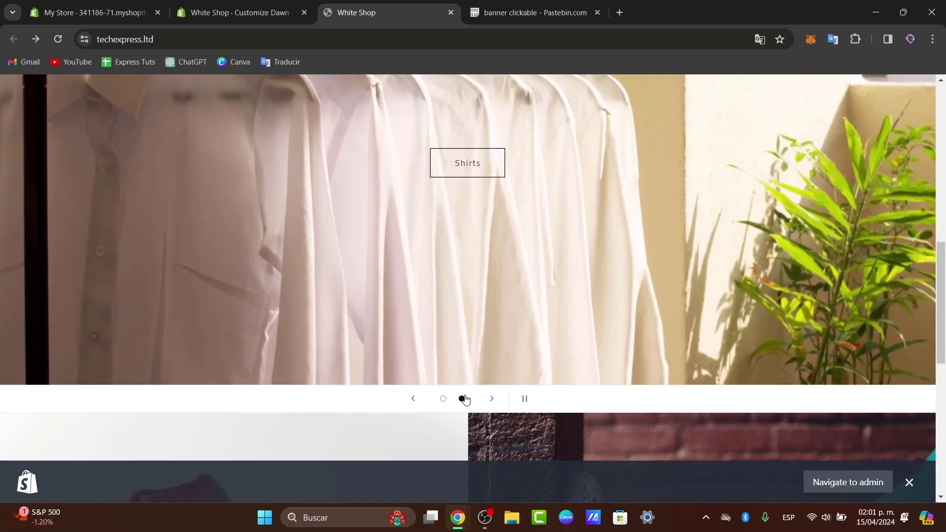
left_click(479, 160)
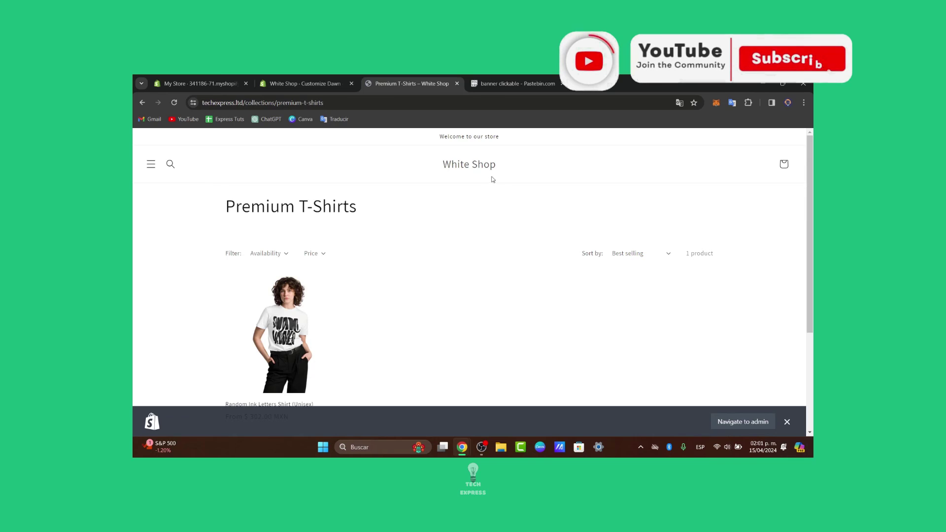
scroll(550, 255, "down", 5)
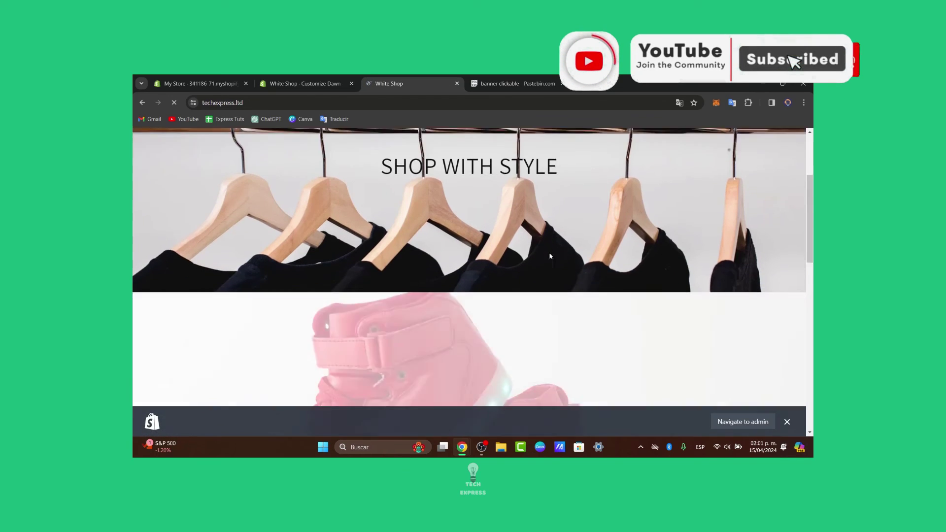
scroll(550, 256, "down", 3)
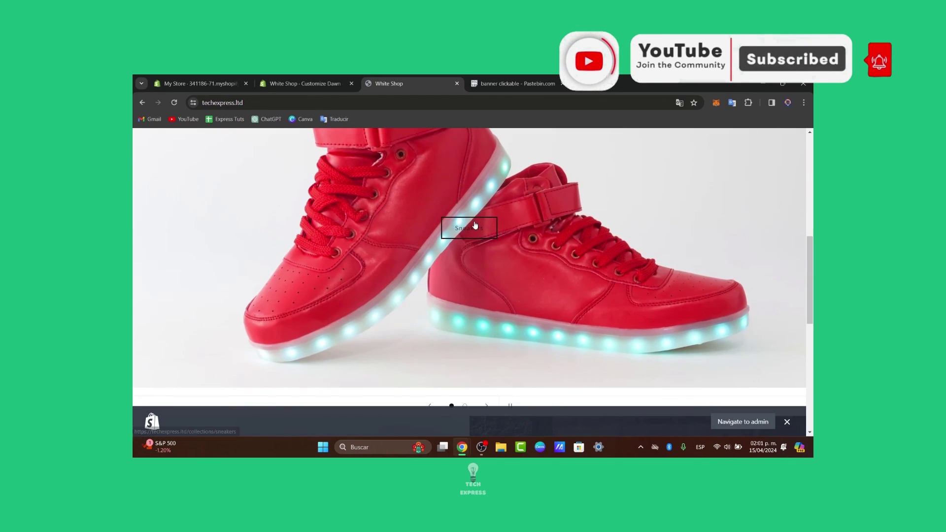